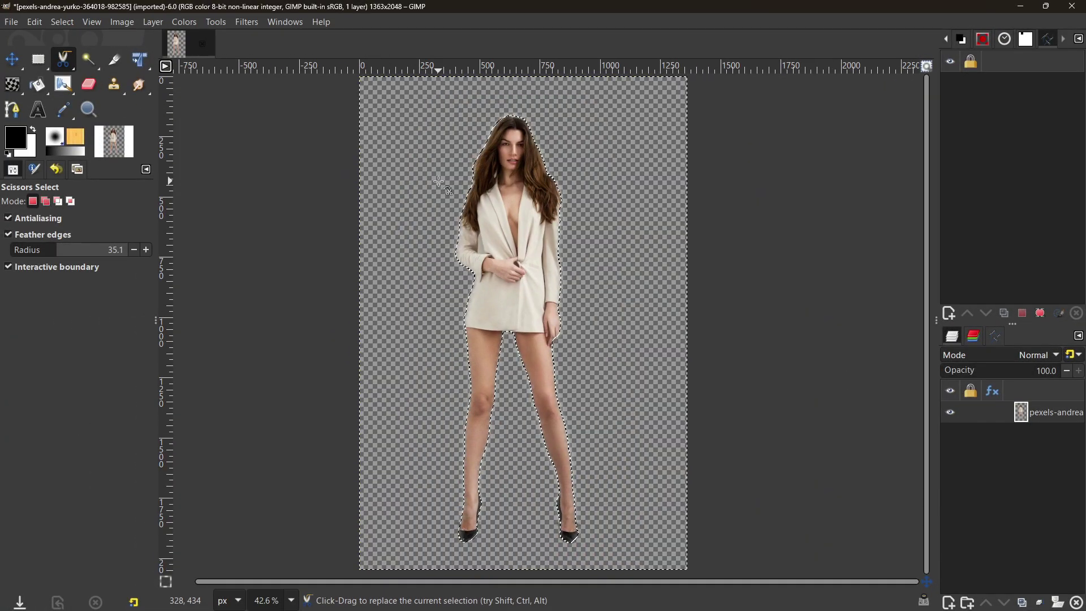
- Open the unedited 1363x2048 photo of the woman standing against the white wall
click(11, 22)
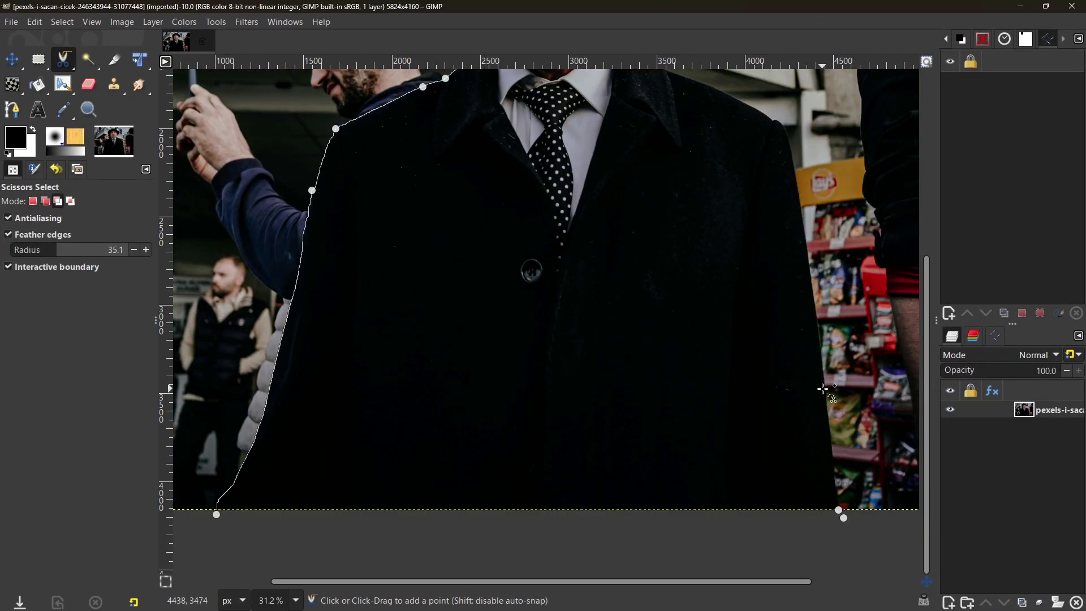
click(475, 287)
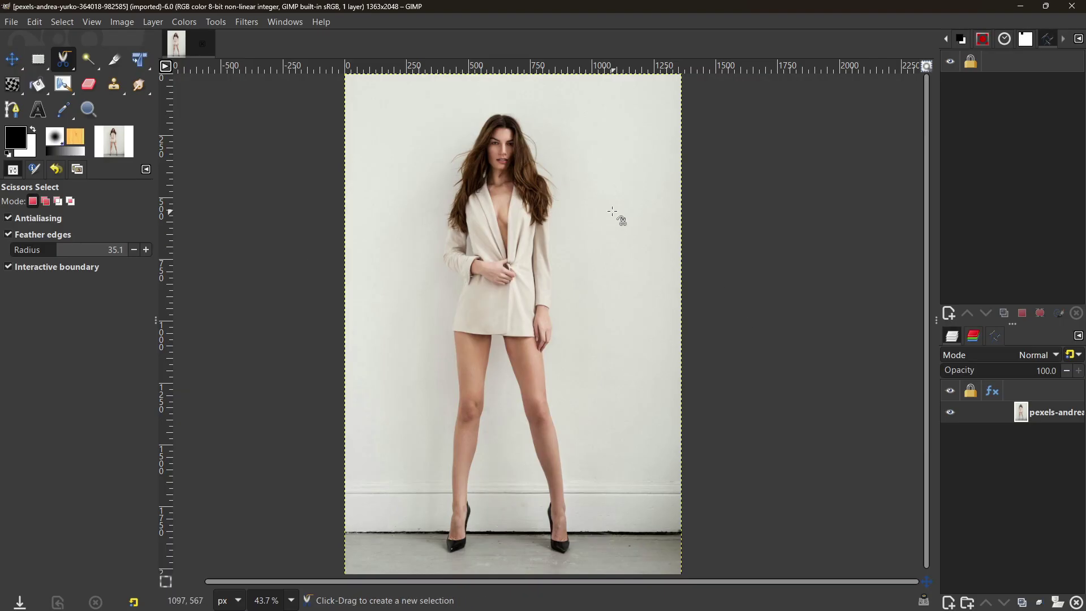
- Add an alpha channel to the woman photo's layer through Layer > Transparency
right_click(583, 190)
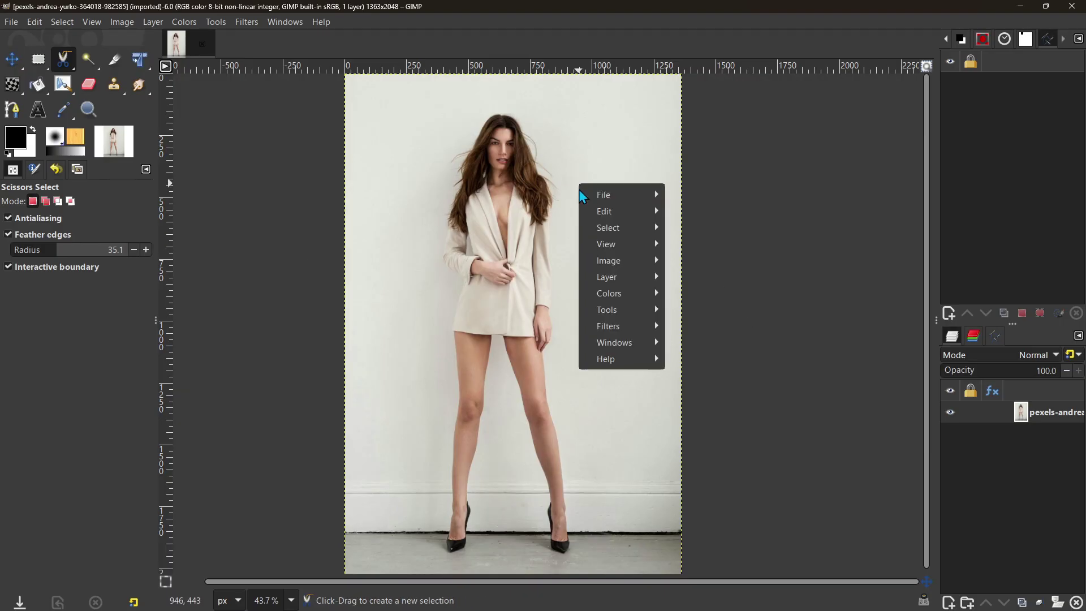
mouse_move(619, 280)
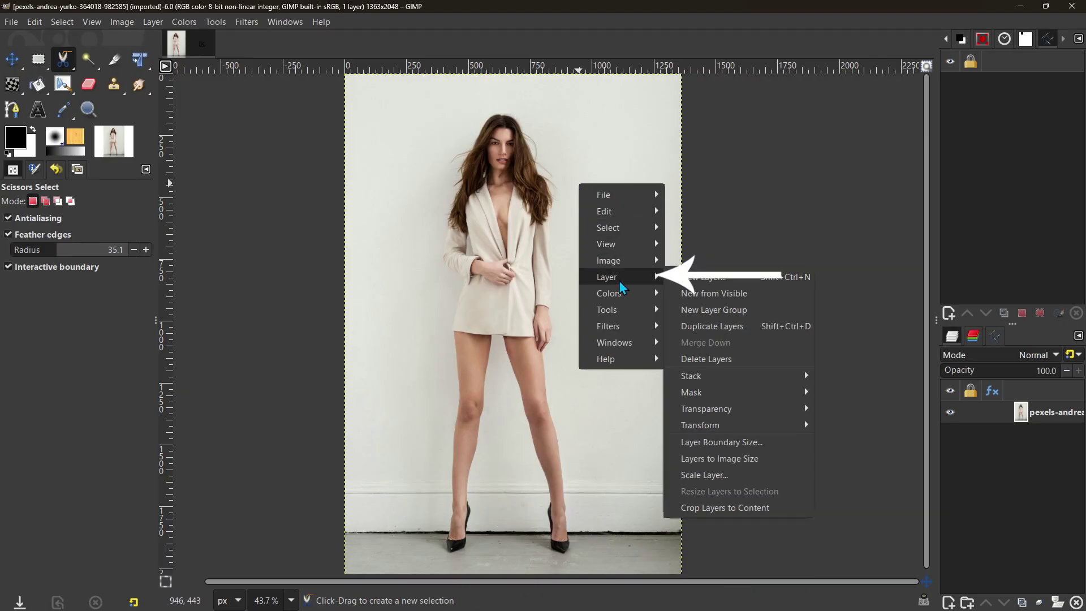
mouse_move(751, 410)
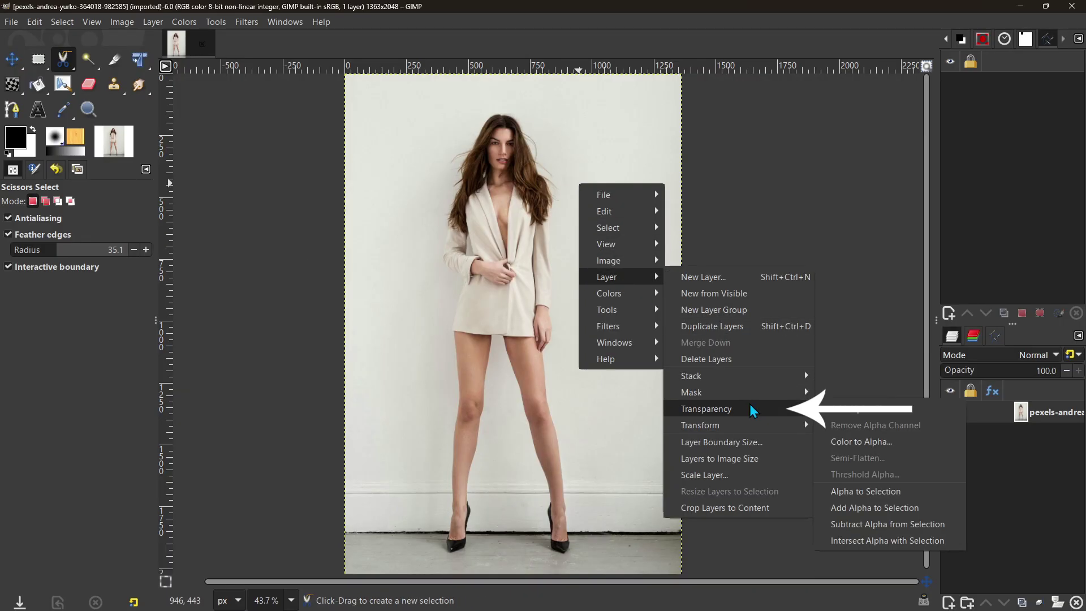
click(890, 411)
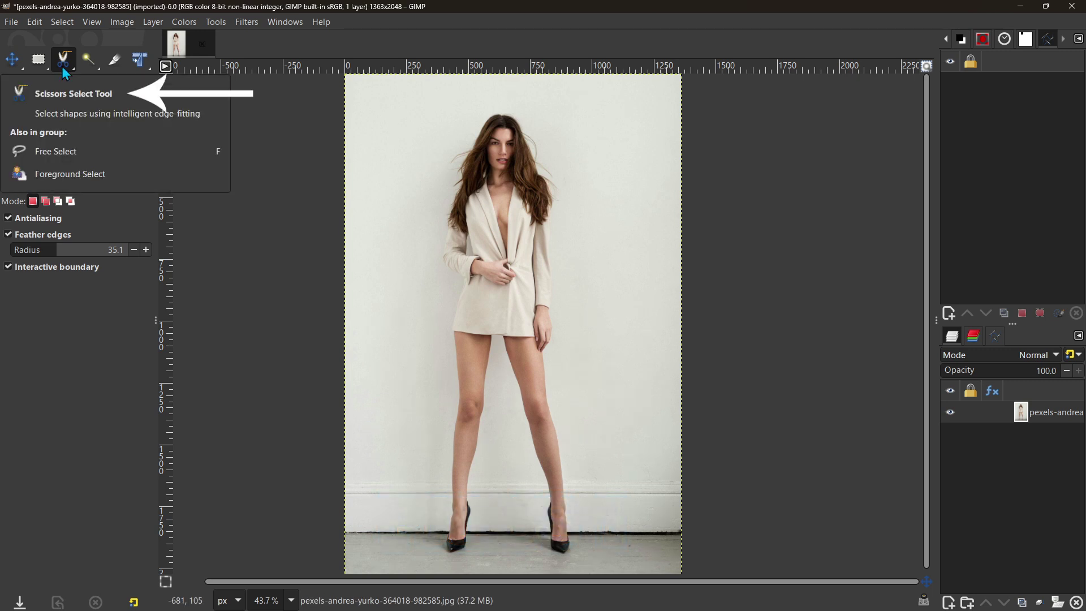
- Zoom in and trace scissors points down the hair's left edge, left arm and jacket hem, removing one wrong point
scroll(634, 249, up, 2)
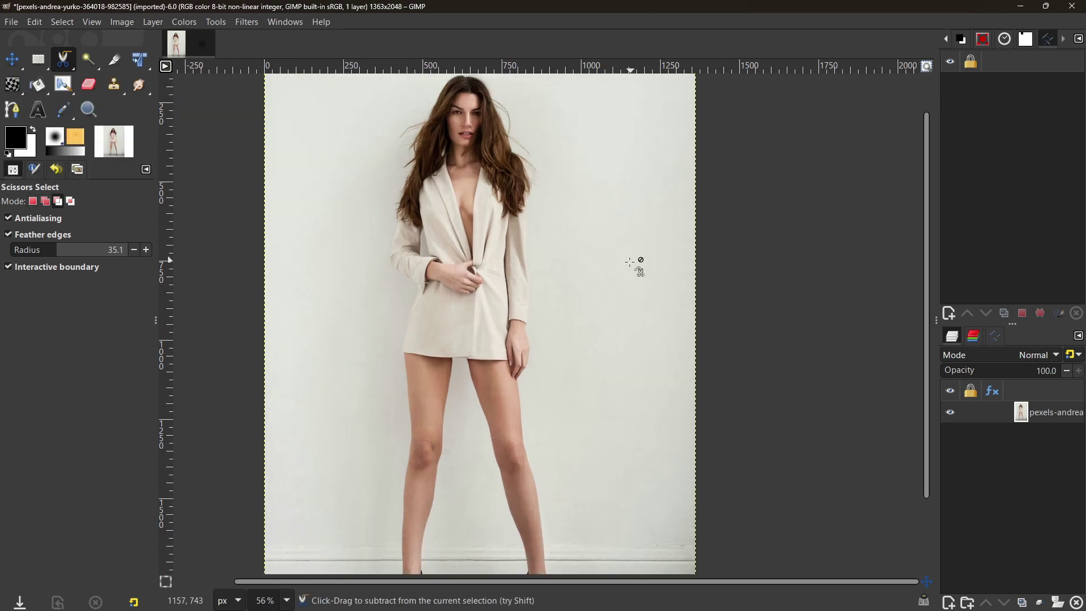
scroll(628, 266, up, 2)
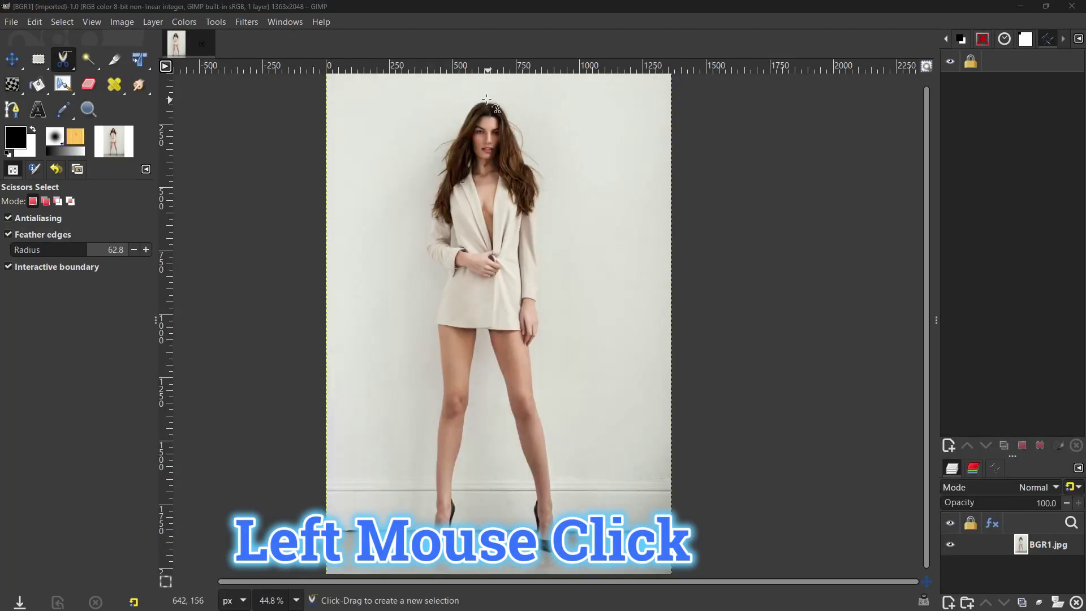
click(488, 101)
click(470, 107)
click(453, 138)
click(442, 168)
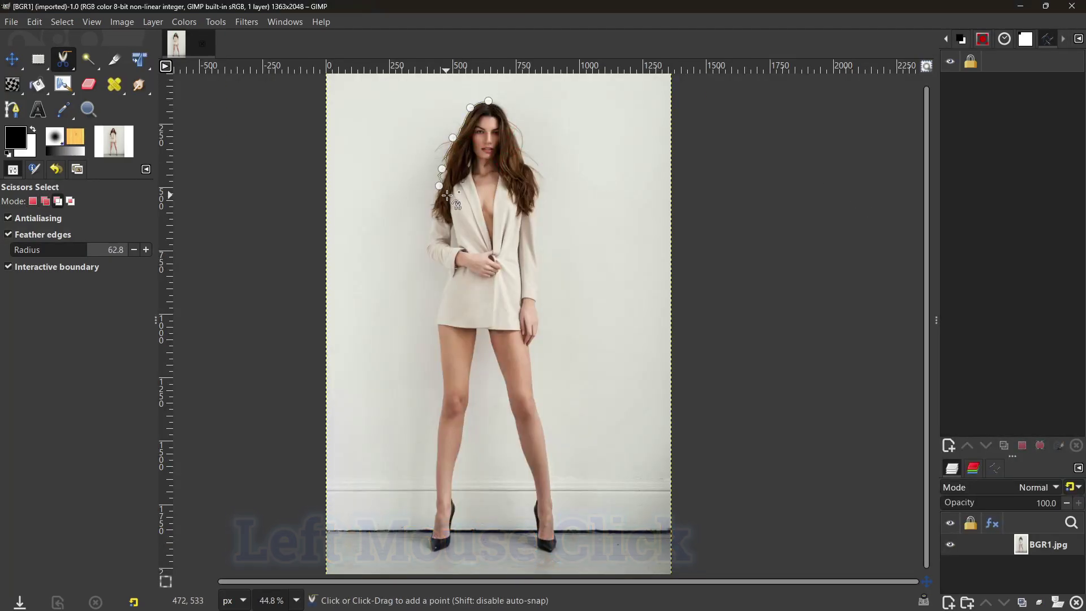
key(BackSpace)
click(428, 210)
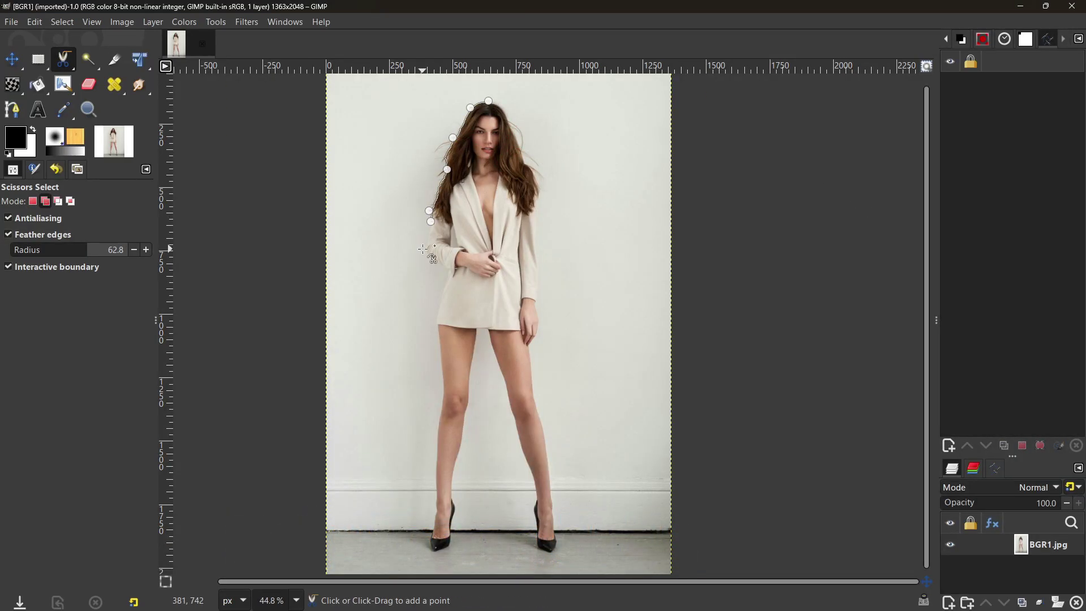
shift+click(427, 244)
shift+click(428, 258)
shift+click(436, 263)
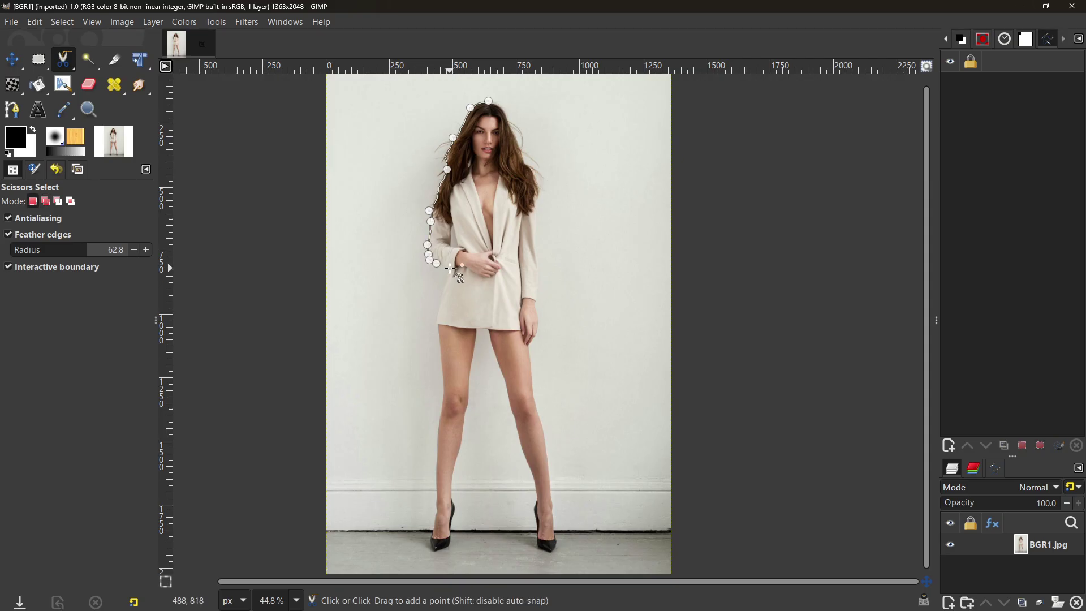
shift+click(446, 270)
shift+click(434, 322)
- Trace the outline down the left leg, around the left shoe and back up to the jacket hem
shift+click(438, 327)
shift+click(445, 391)
shift+click(435, 500)
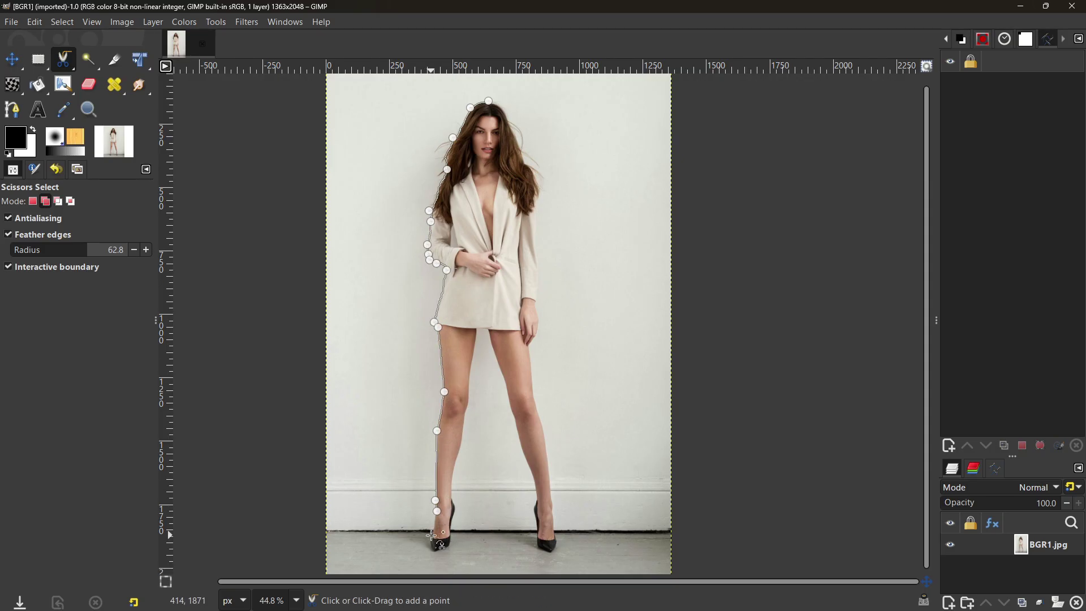
drag(434, 551, 432, 543)
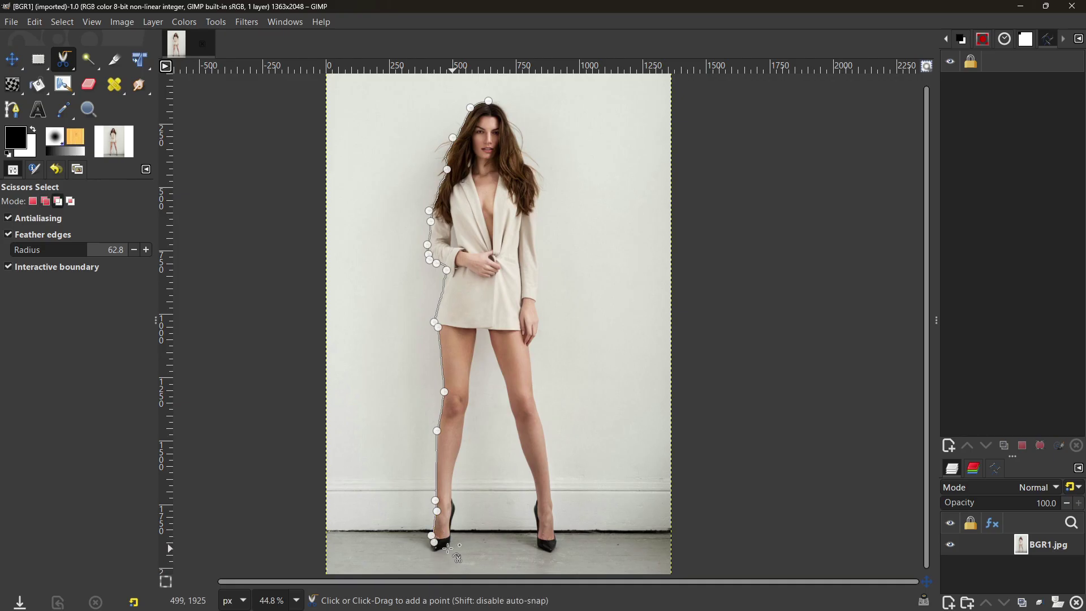
click(432, 544)
shift+click(456, 507)
shift+click(464, 416)
shift+click(474, 326)
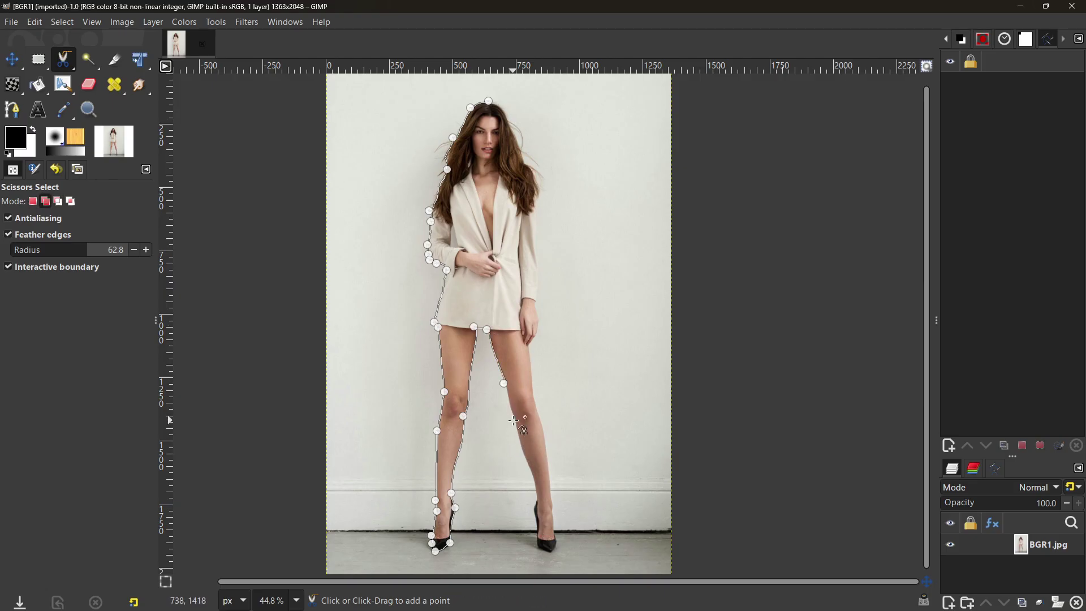
- Outline the right shoe and right leg up to the arm, with feather radius set to 52.6
shift+click(539, 499)
click(533, 507)
click(537, 545)
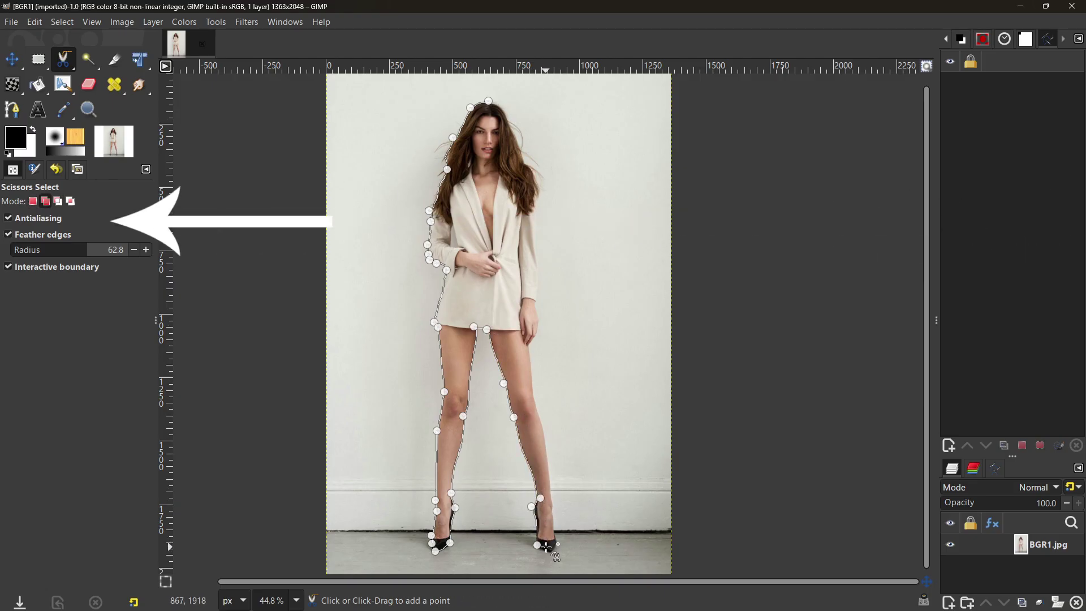
click(73, 247)
click(553, 510)
click(538, 406)
click(532, 344)
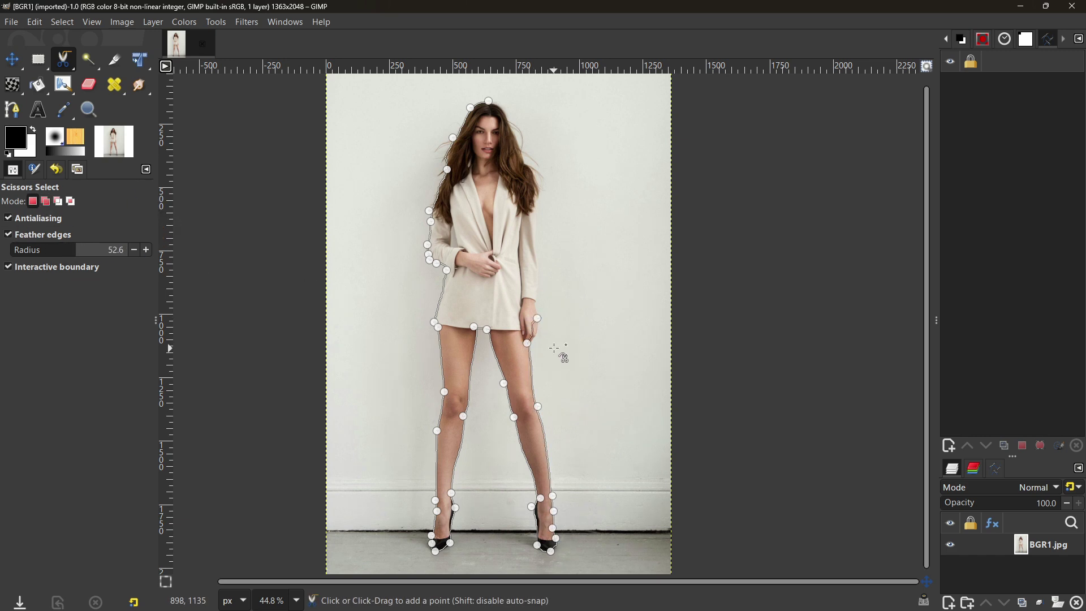
click(536, 244)
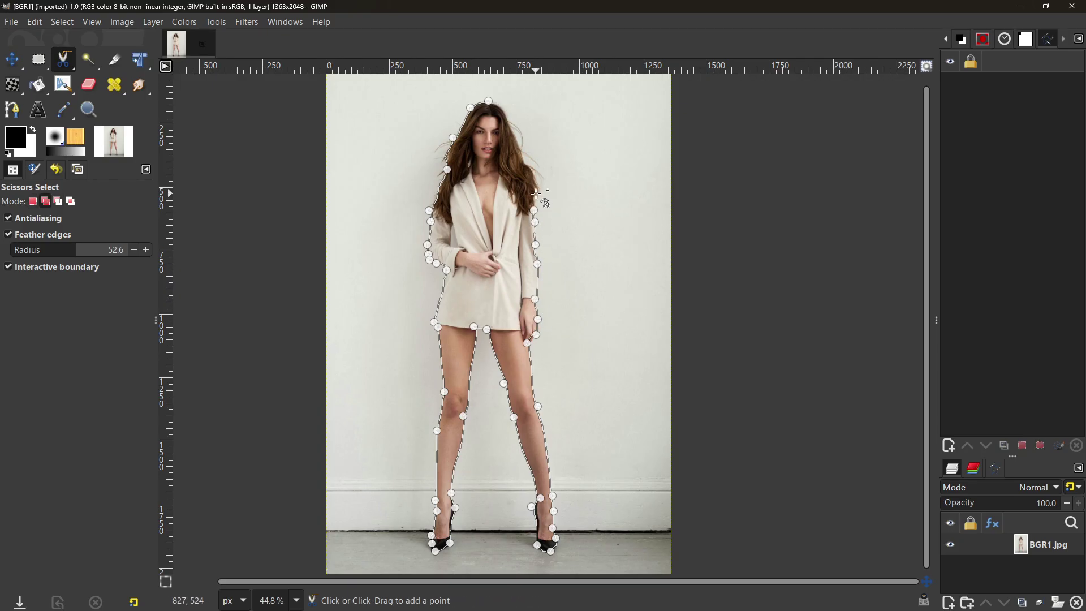
- Zoom in on the head and click the first point atop the hair to close the loop
scroll(498, 101, up, 6)
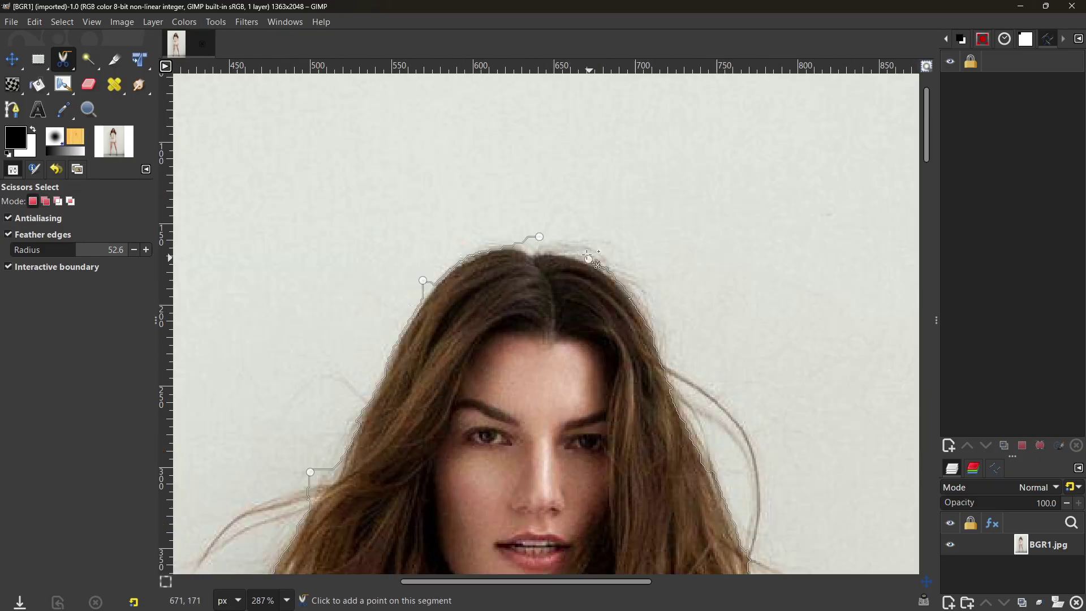
click(539, 237)
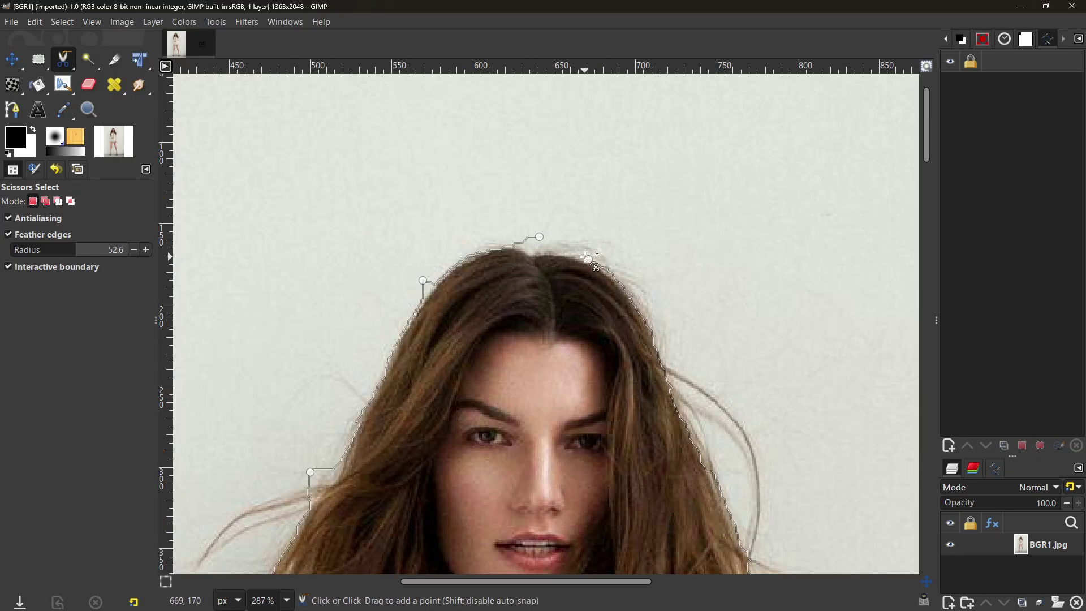
click(540, 238)
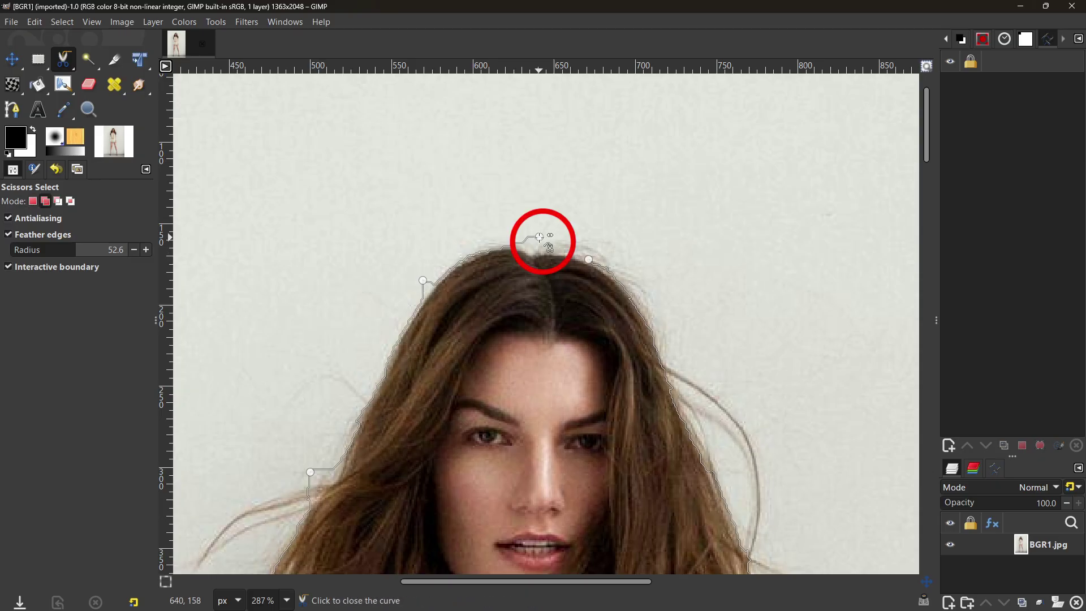
click(539, 236)
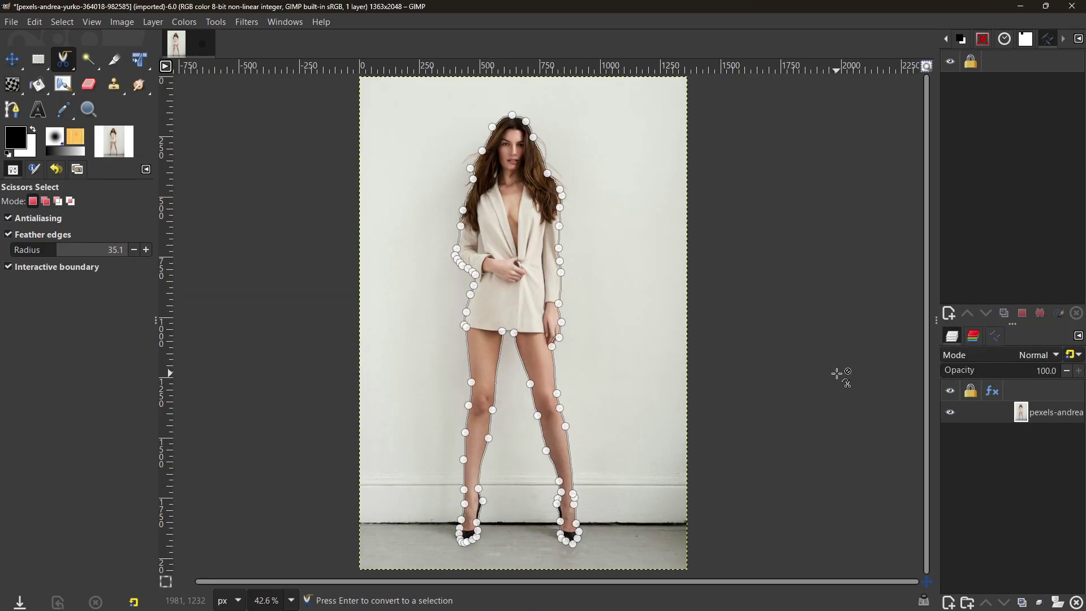
- Convert the outline to a selection, invert it and delete the white wall and floor
key(Return)
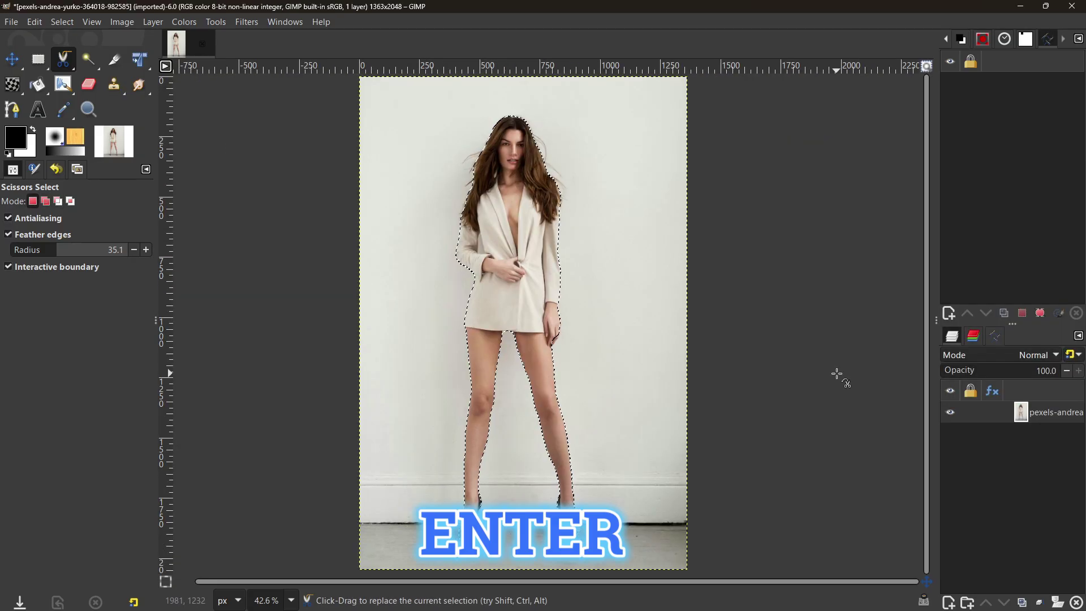
key(Delete)
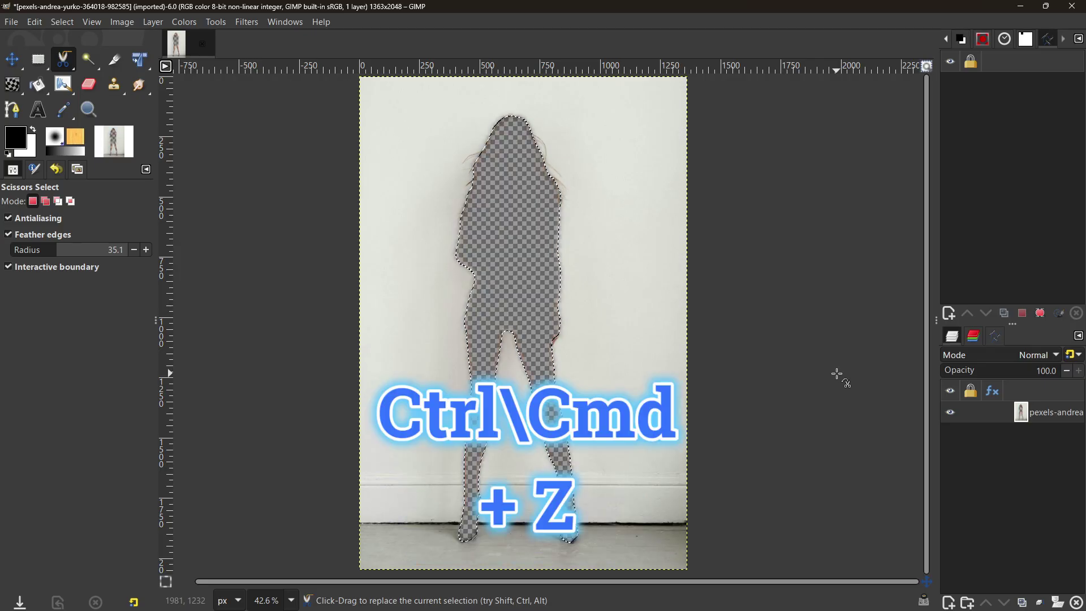
key(ctrl+z)
key(ctrl+z)
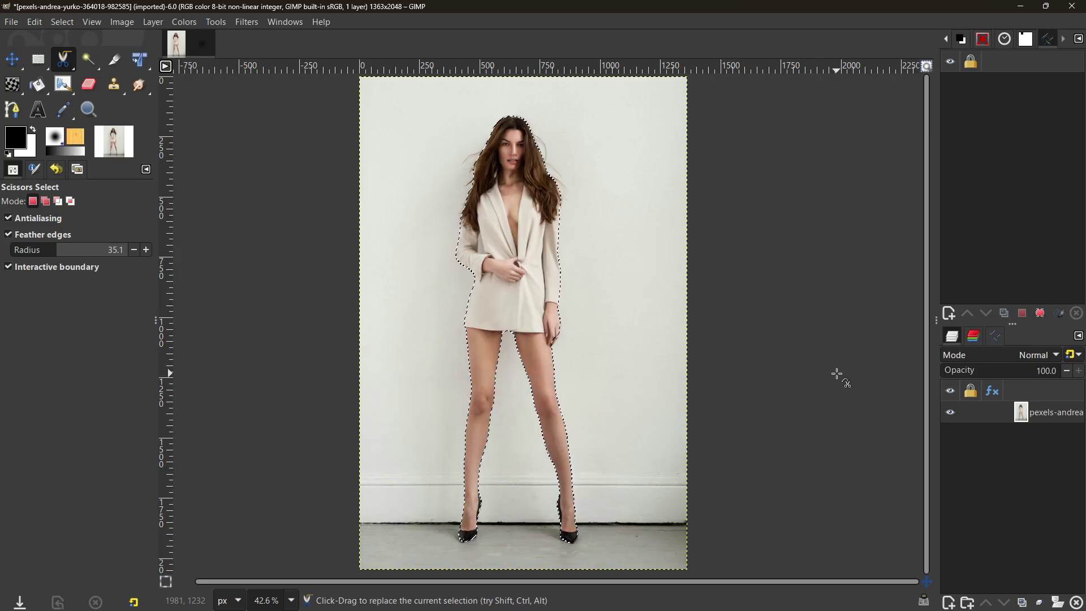
key(ctrl+i)
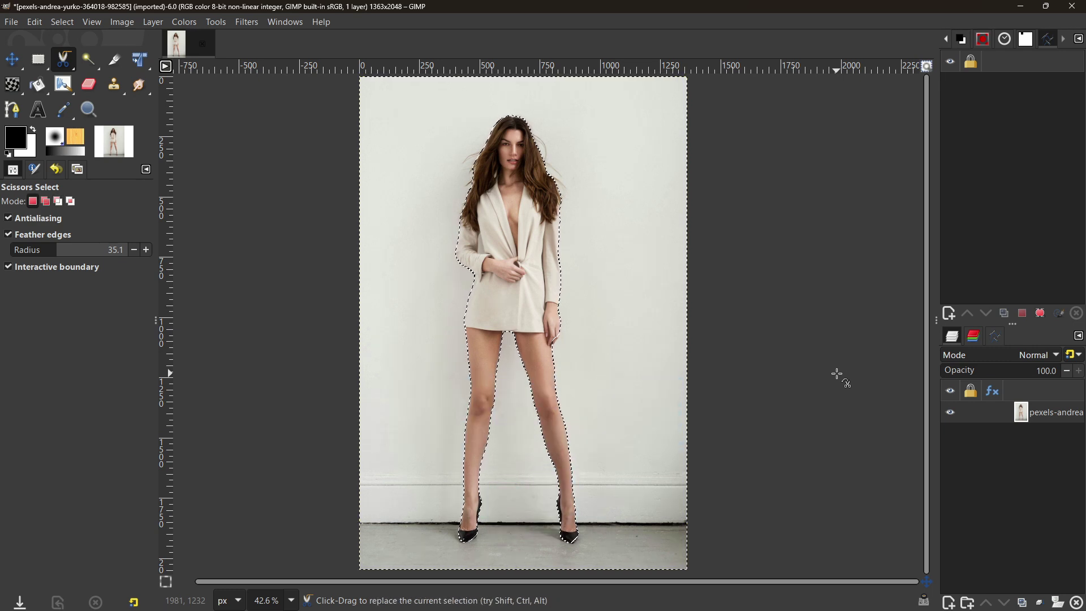
key(Delete)
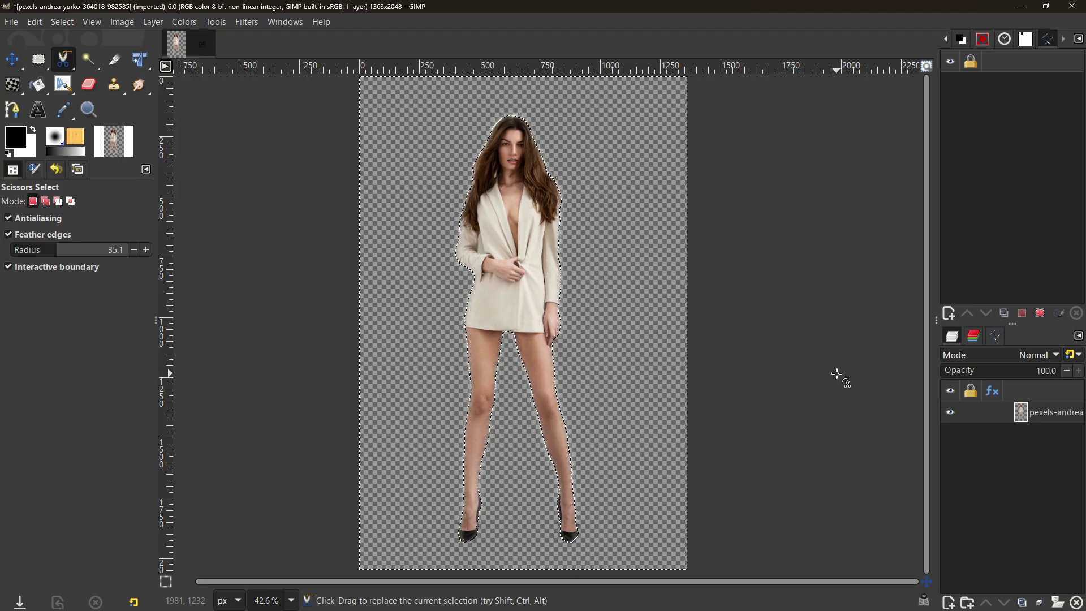
- Export the cut-out woman with the file extension changed from jpg to png
click(12, 22)
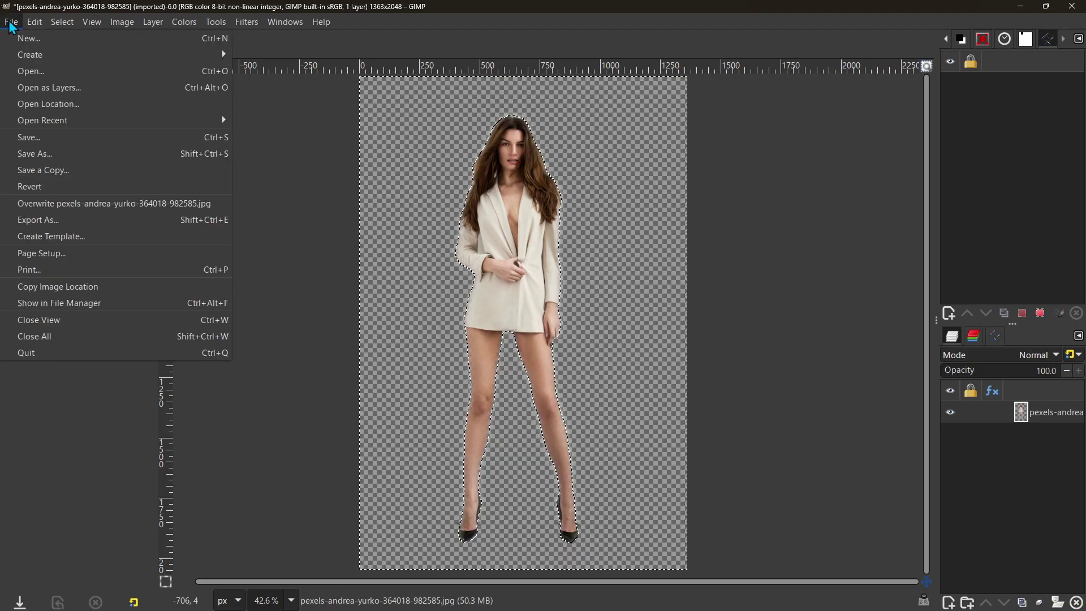
click(108, 221)
click(240, 34)
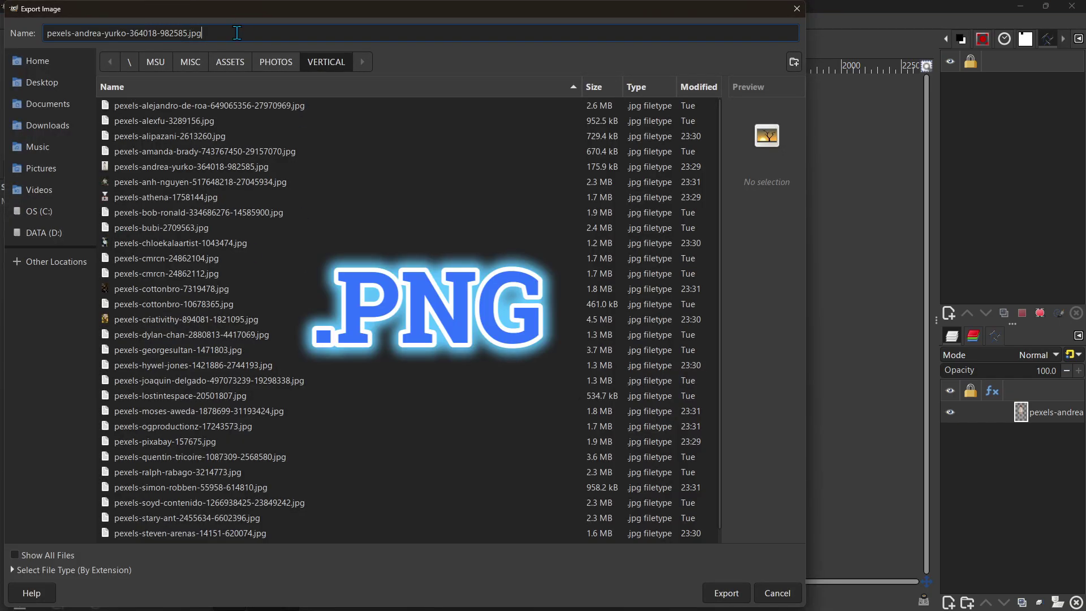
key(BackSpace)
key(BackSpace)
key(BackSpace)
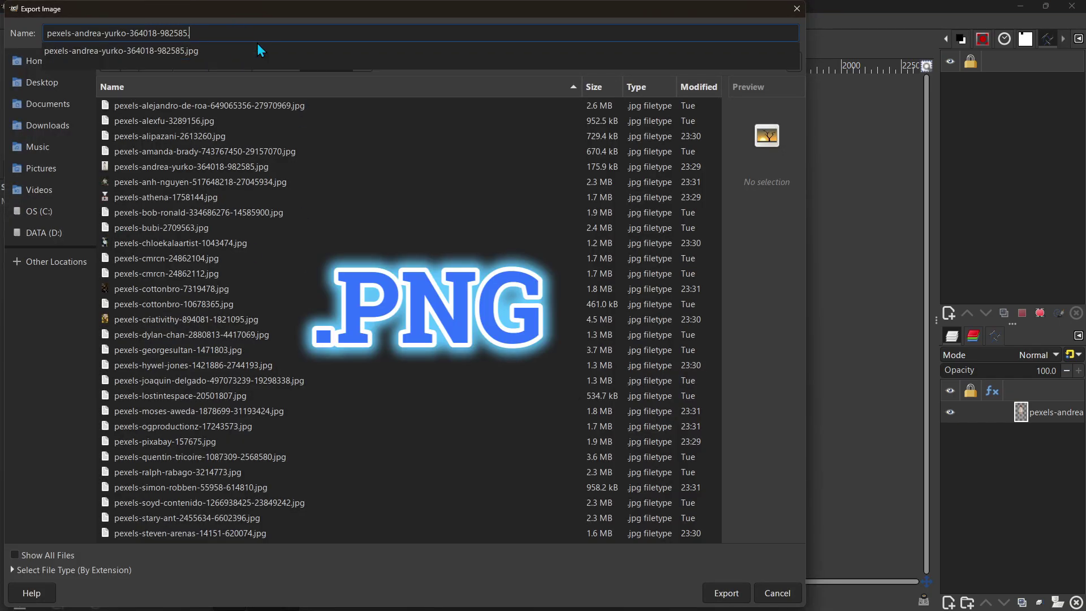
text(png)
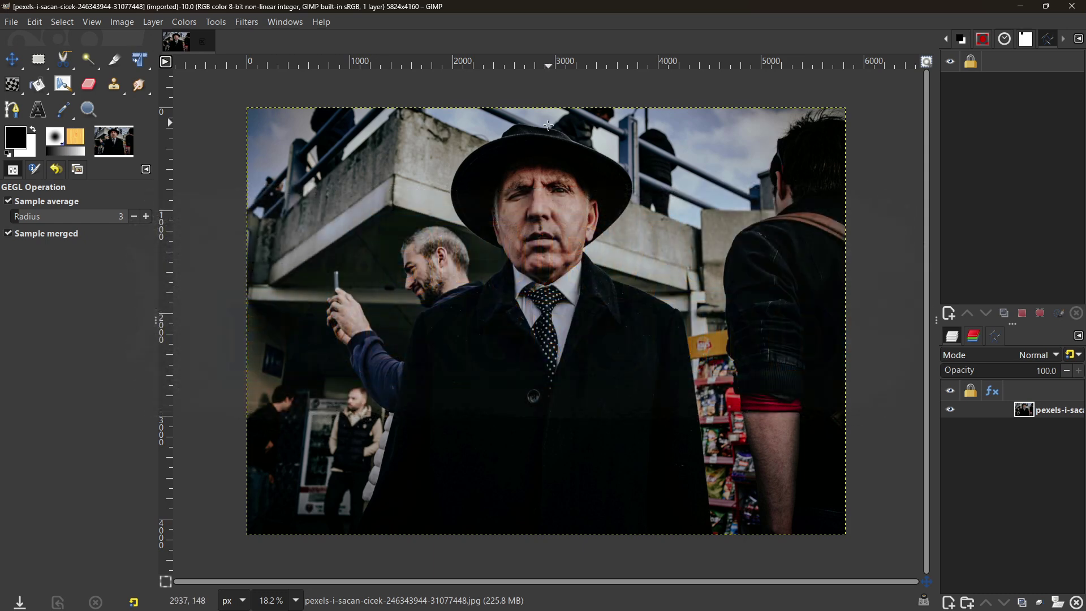
- With Scissors Select, start the outline atop the hat and bend it around the left brim
key(i)
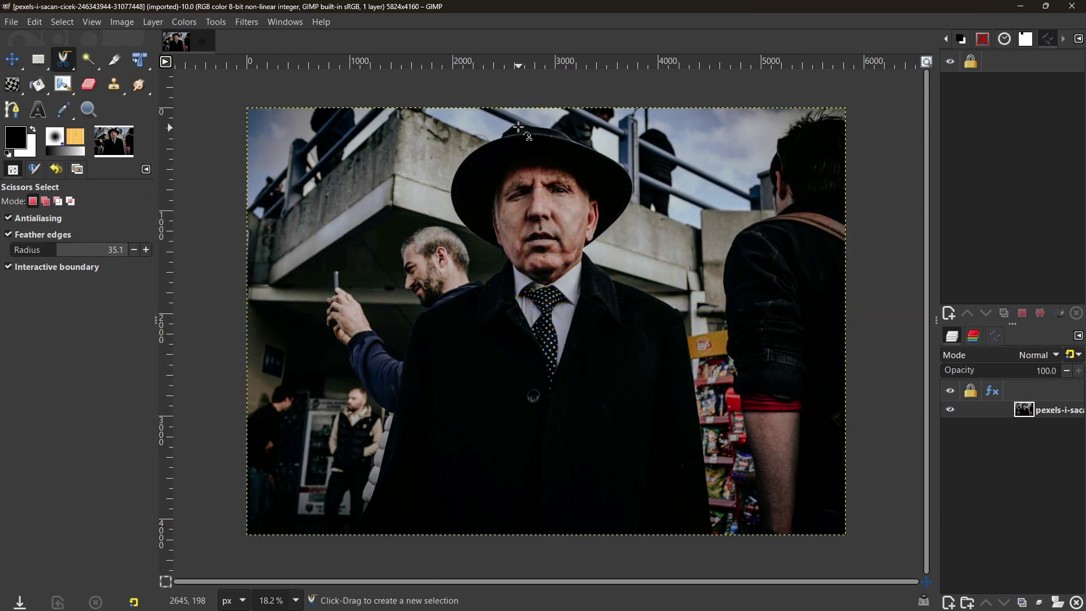
click(507, 130)
click(501, 136)
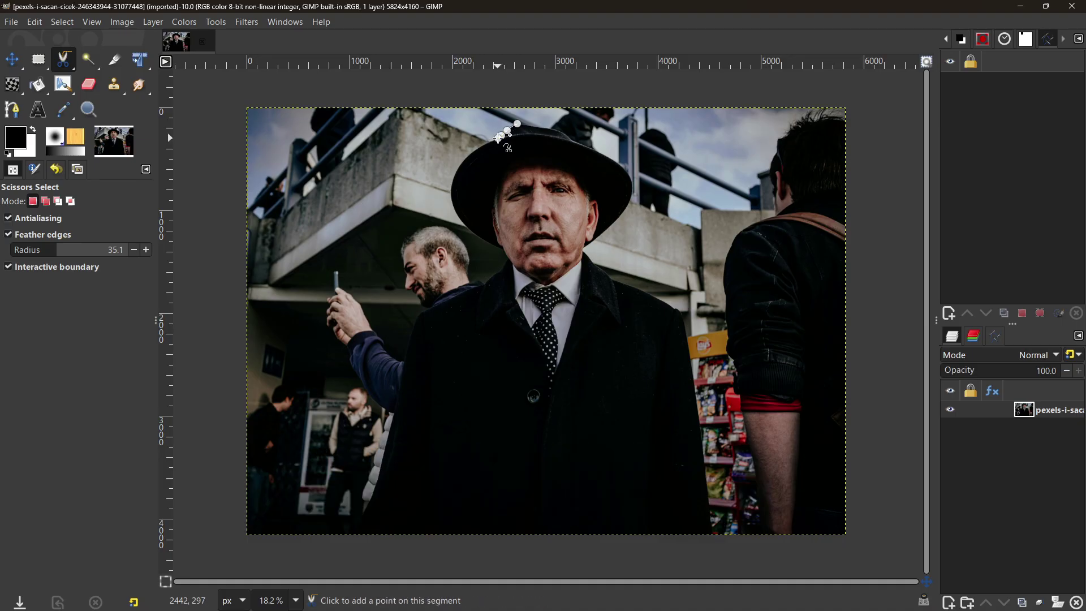
click(467, 155)
click(452, 184)
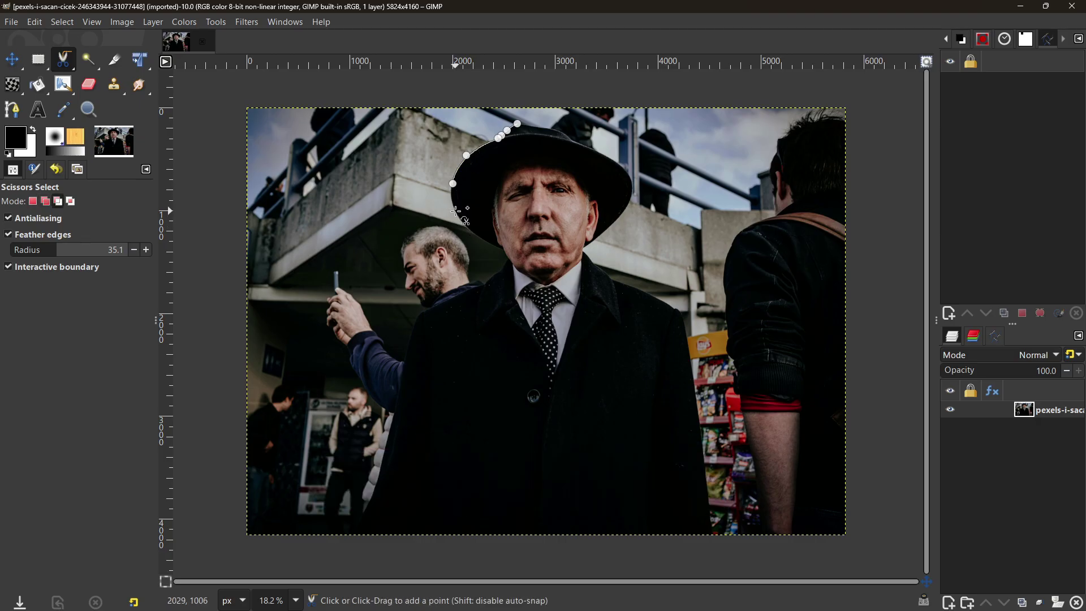
key(shift)
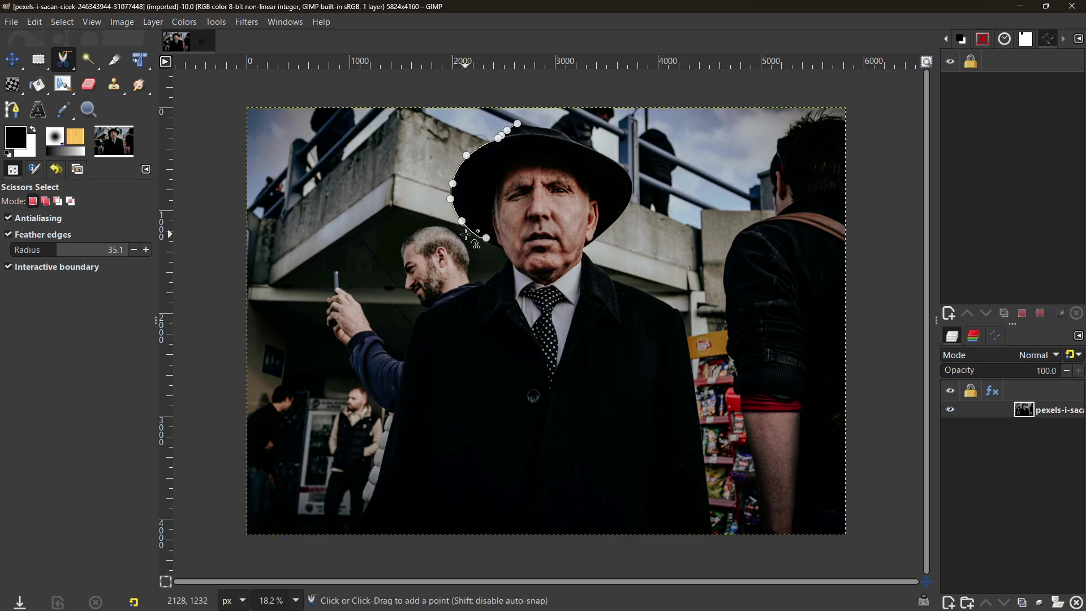
scroll(468, 234, up, 4)
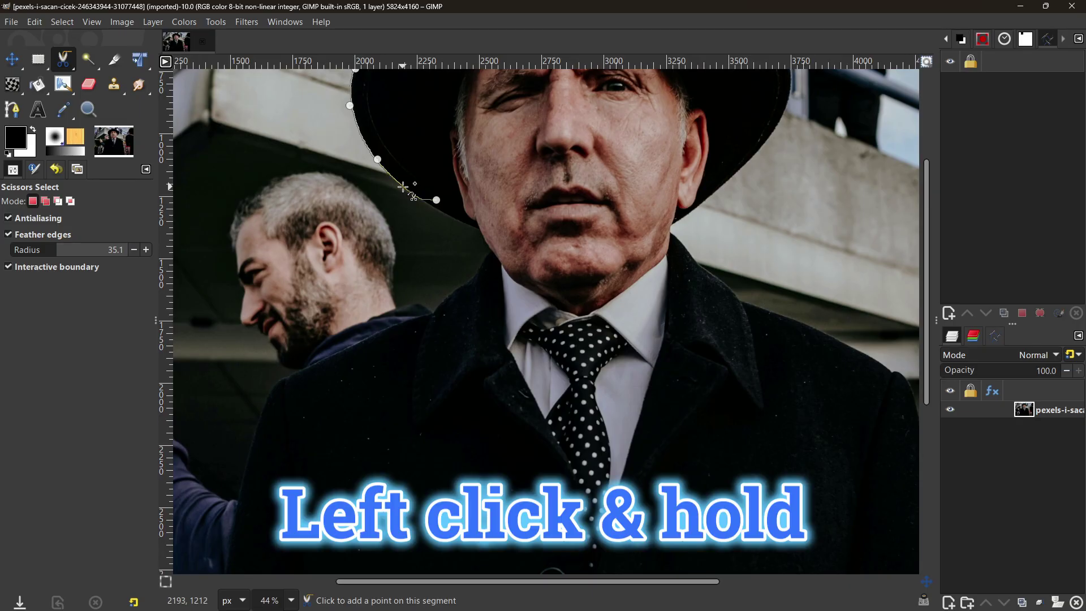
drag(402, 186, 395, 158)
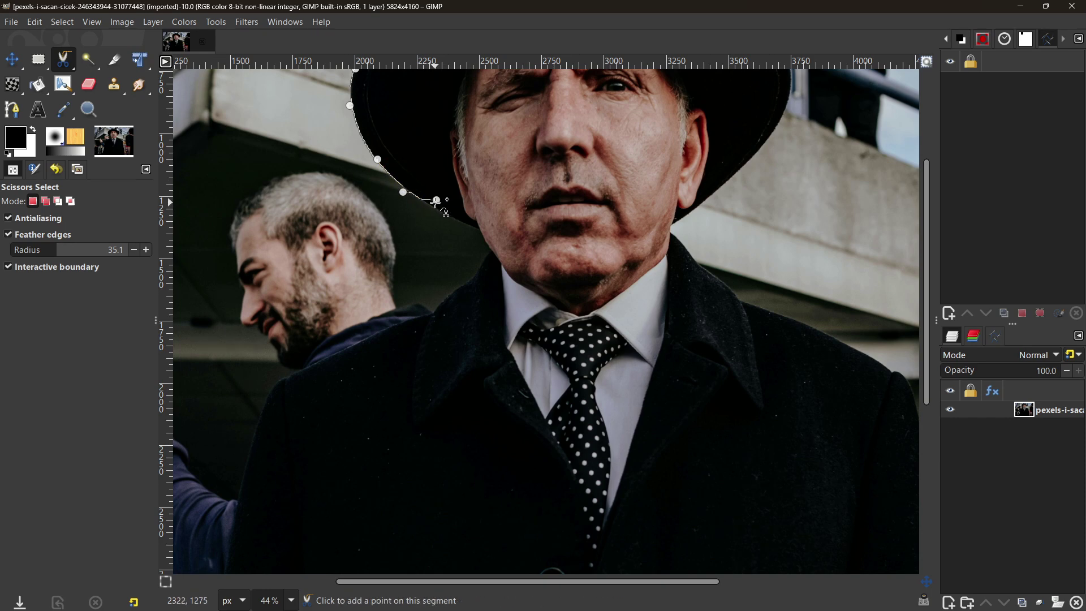
- Trace the outline from the brim over the collar and shoulder down the left arm to the bottom
click(478, 229)
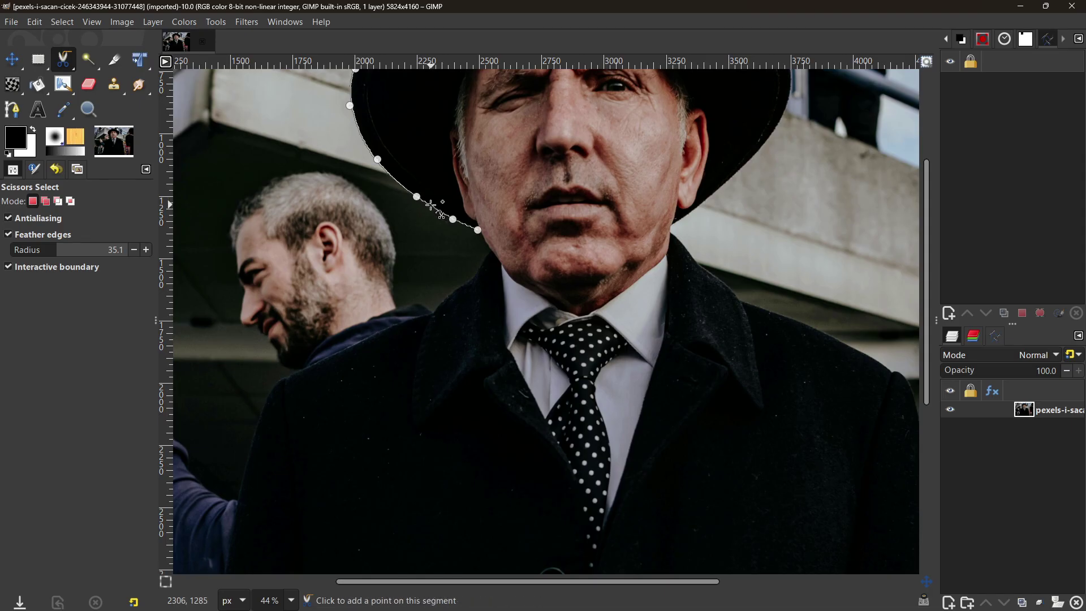
click(489, 249)
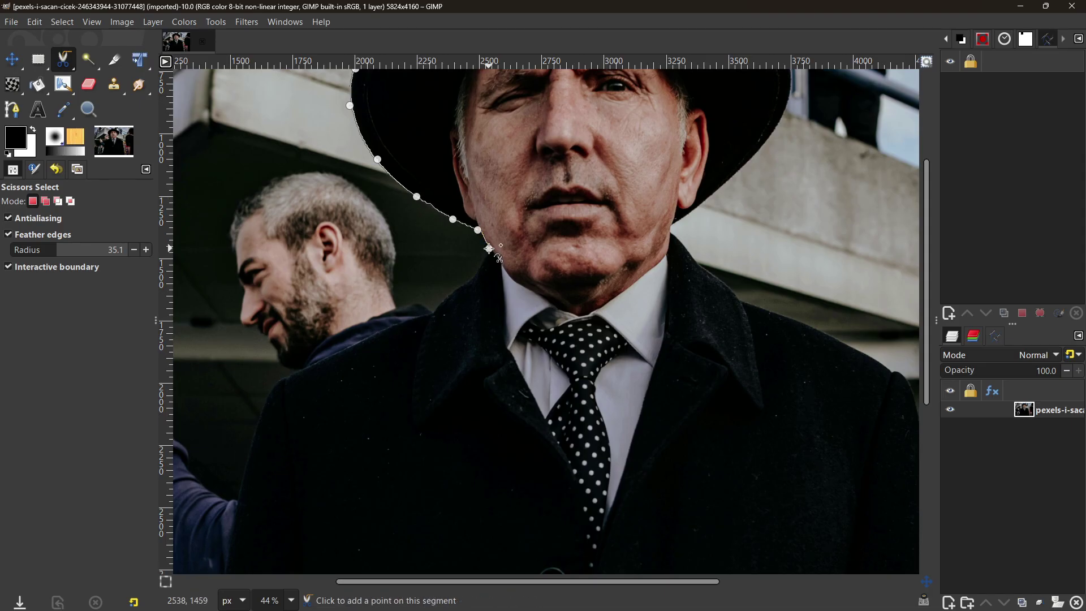
click(467, 279)
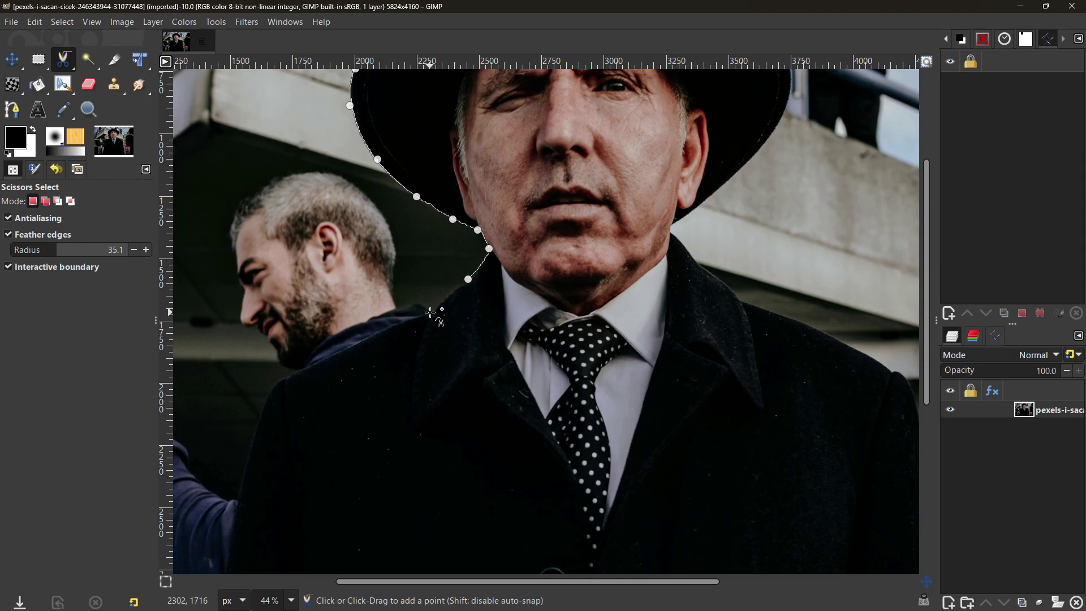
click(430, 311)
click(398, 323)
click(276, 382)
click(242, 468)
scroll(484, 296, down, 7)
click(216, 514)
- Trace up the coat's right edge, shoulder and chin, then around the brim and hat top
click(841, 513)
click(828, 441)
click(820, 362)
click(802, 211)
click(790, 142)
click(772, 119)
scroll(735, 170, up, 3)
click(666, 202)
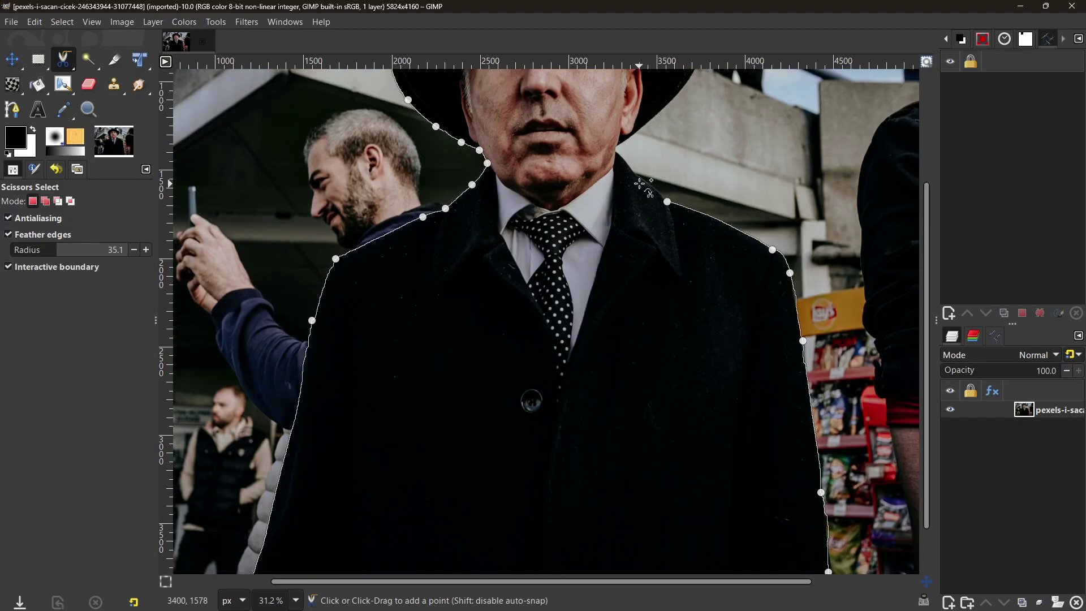
click(637, 177)
click(617, 148)
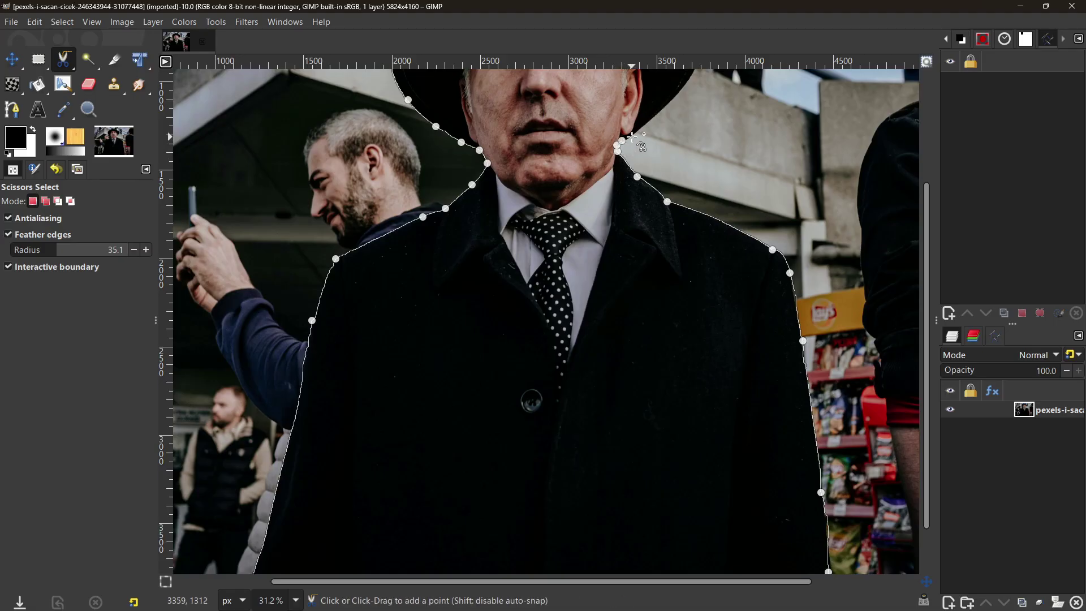
click(632, 136)
click(639, 131)
scroll(693, 186, up, 5)
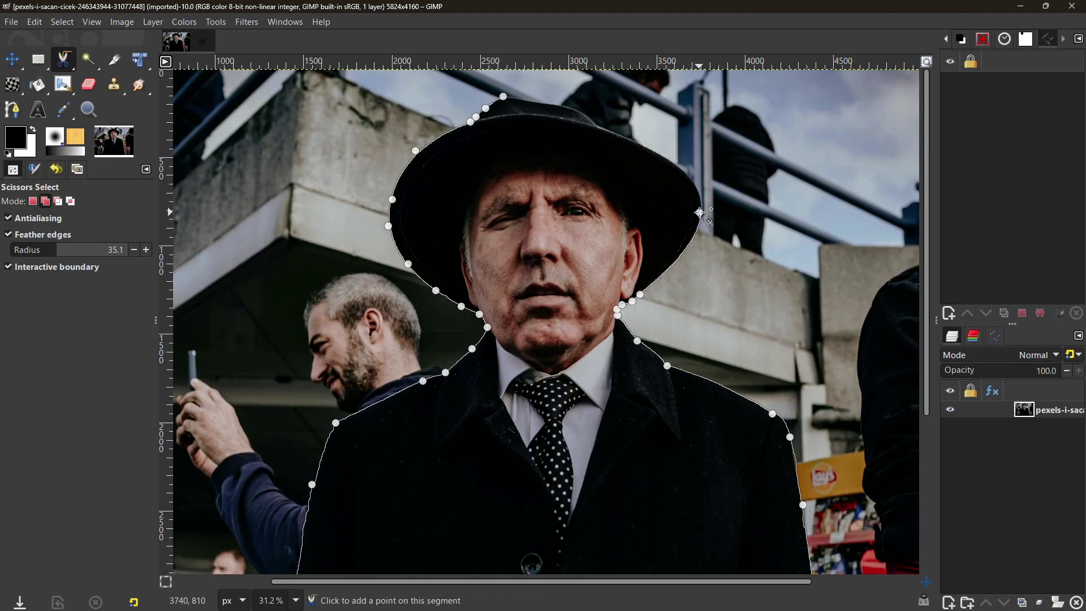
shift+click(668, 159)
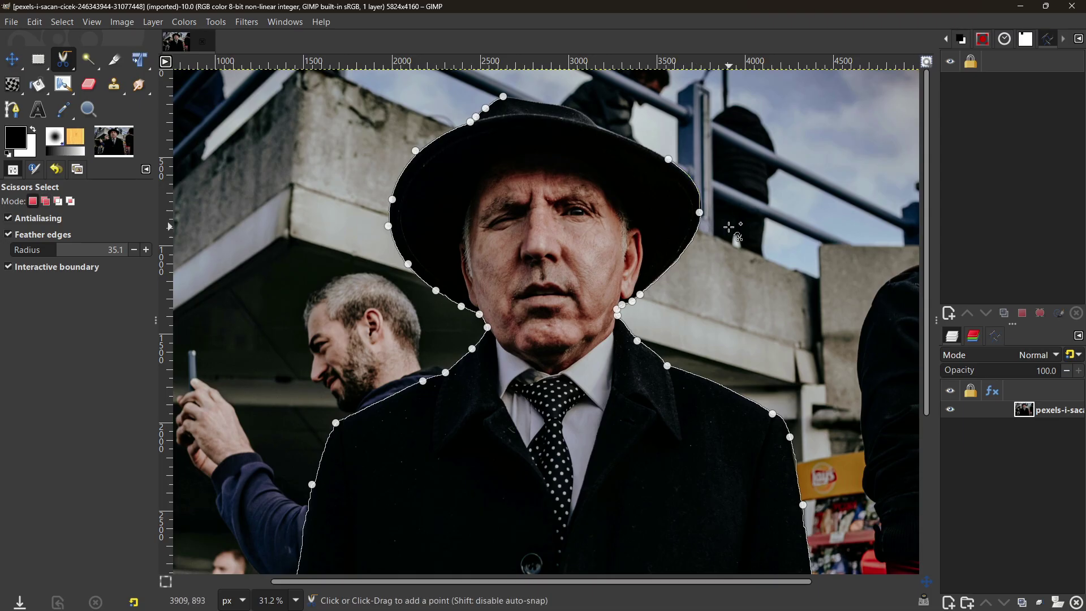
shift+click(604, 130)
shift+click(574, 109)
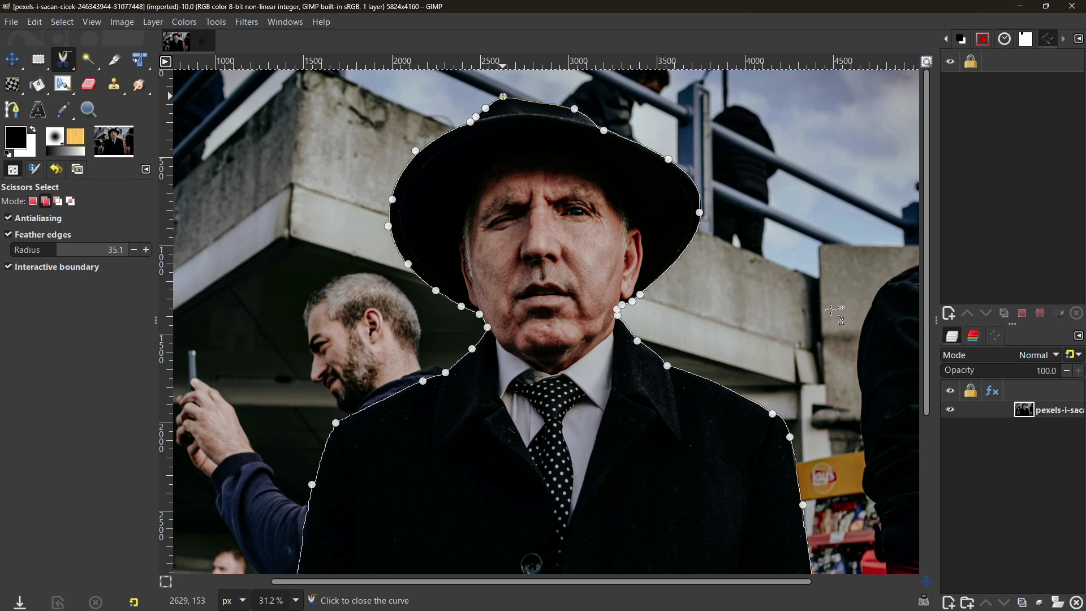
- Convert the outline around the man to a selection, test it with a delete, undo, and invert it
scroll(670, 325, down, 2)
key(Return)
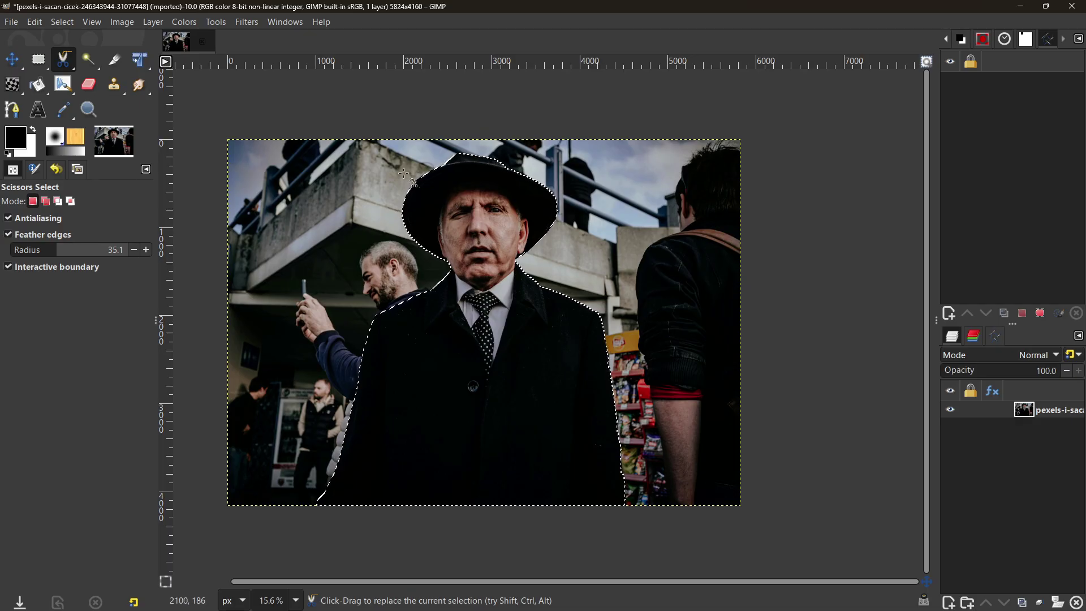
key(Delete)
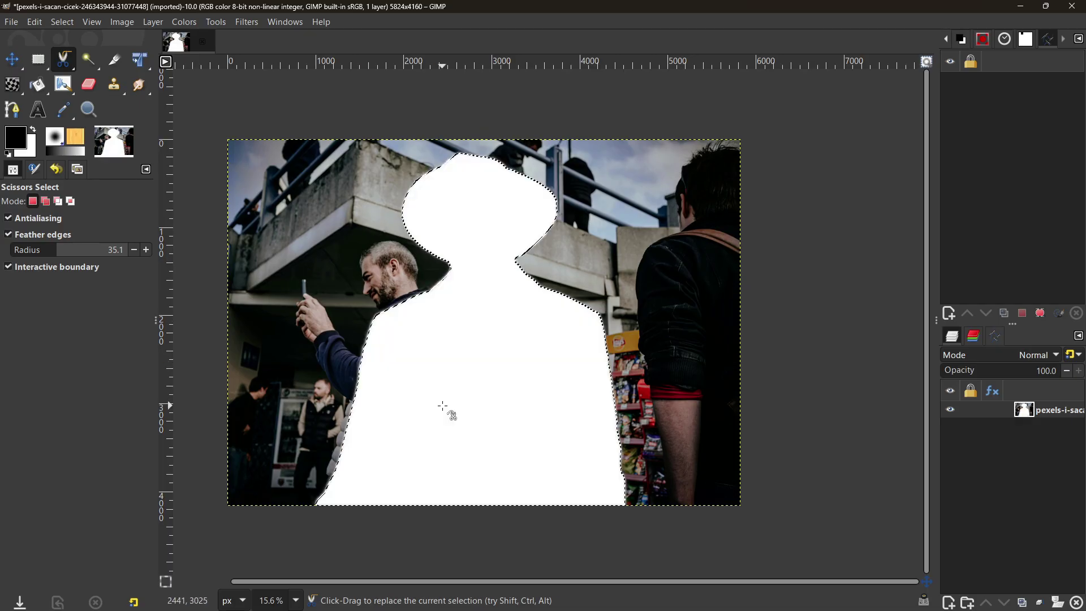
key(ctrl+z)
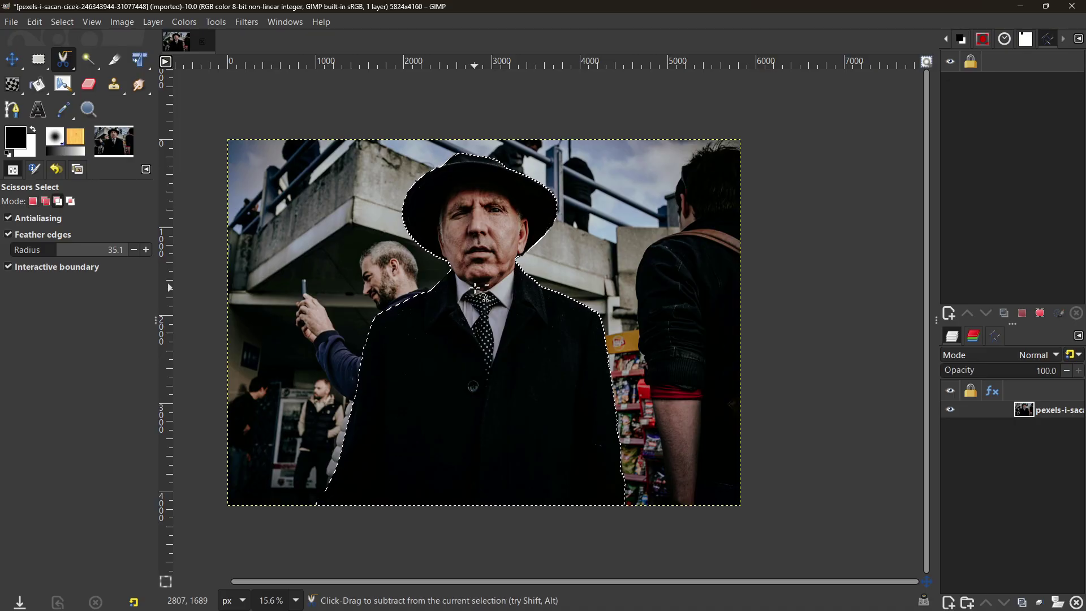
key(ctrl)
key(ctrl+i)
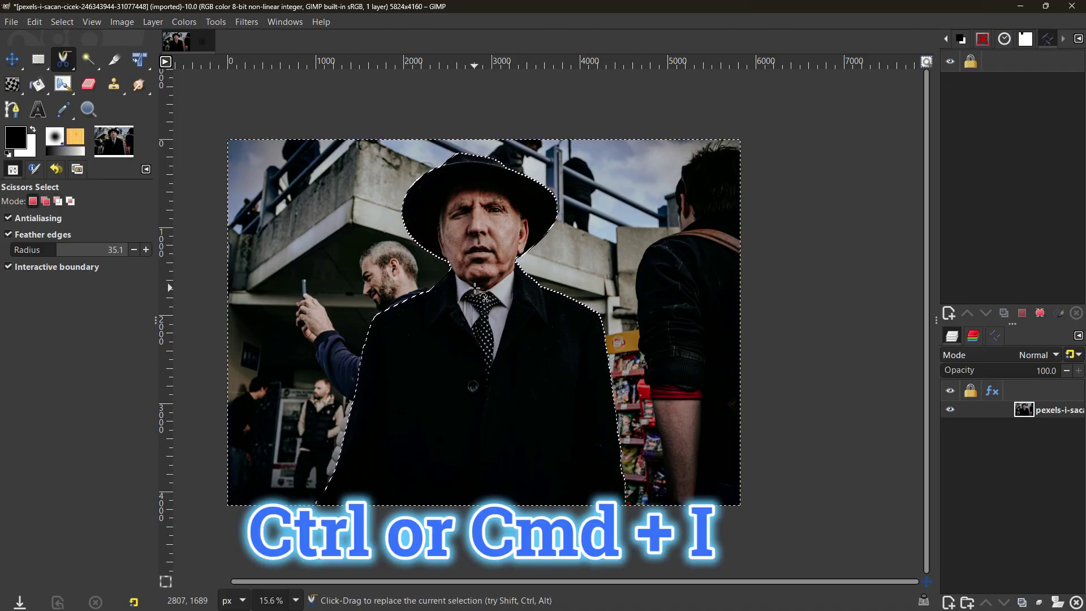
- Apply a Gaussian Blur of size about 35 to the selected street background
click(247, 22)
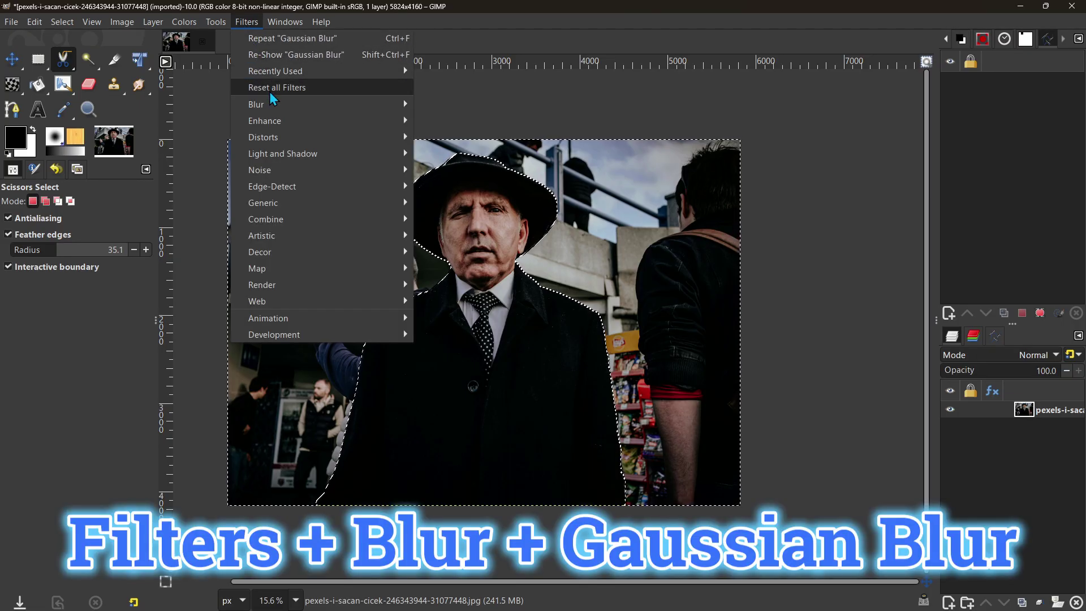
mouse_move(274, 105)
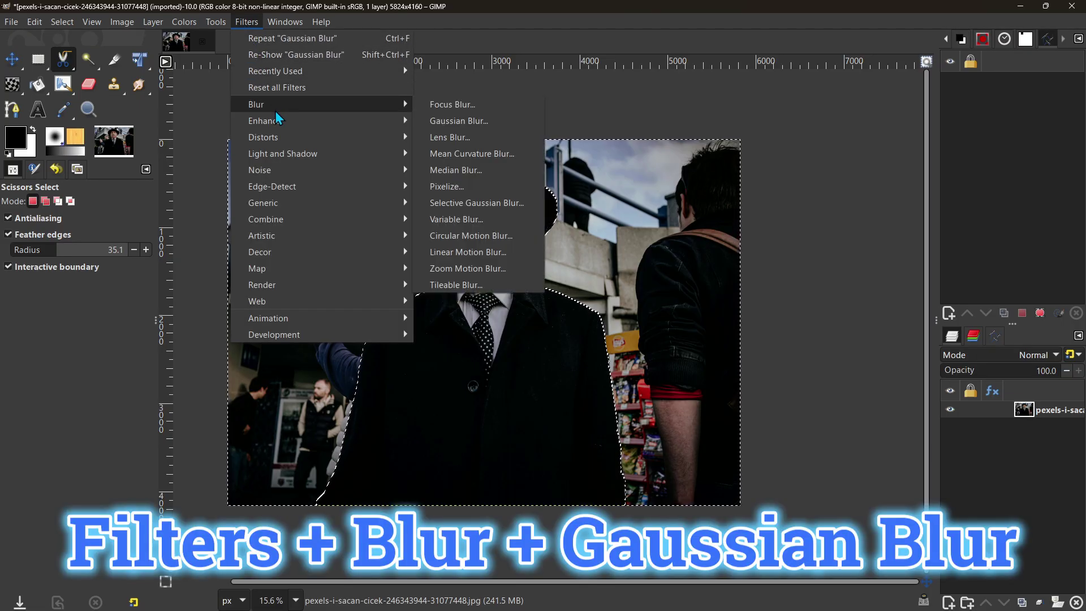
click(472, 121)
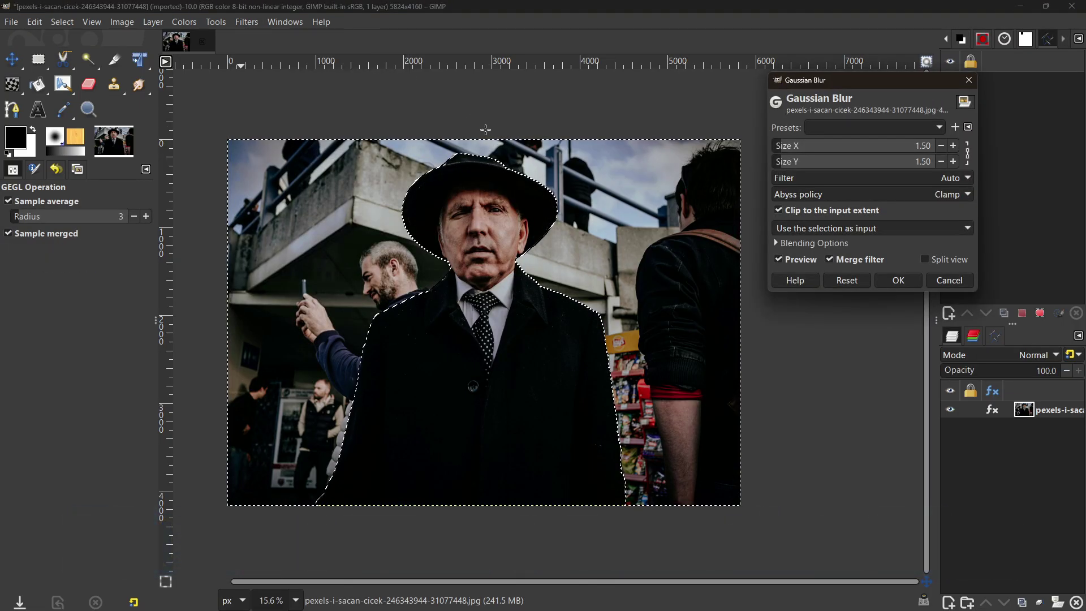
click(832, 157)
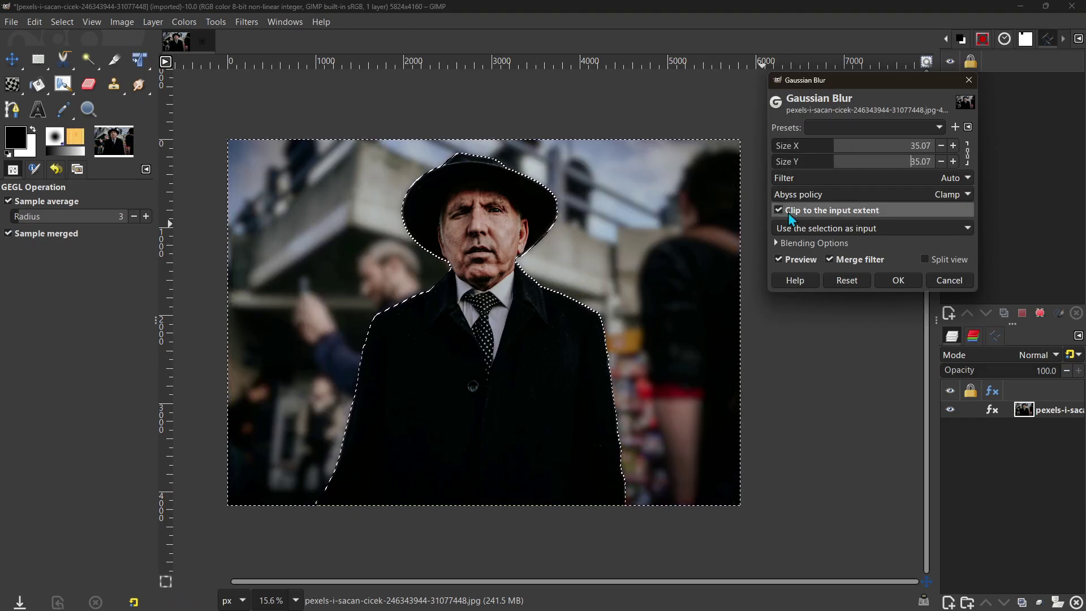
click(897, 282)
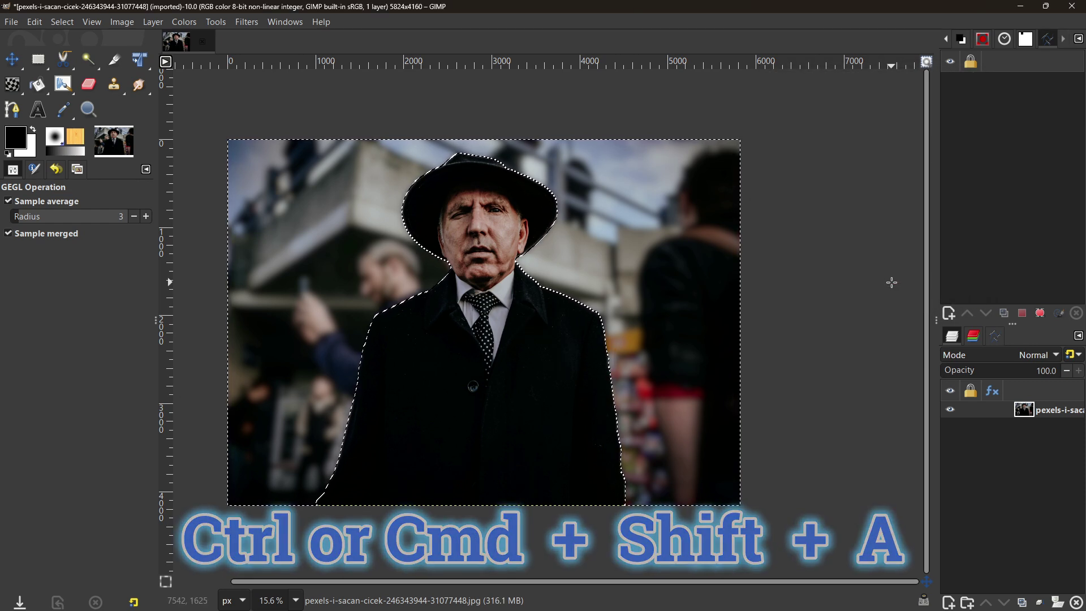
- Select none and zoom in to check the sharp man against the blurred background
key(ctrl+shift+a)
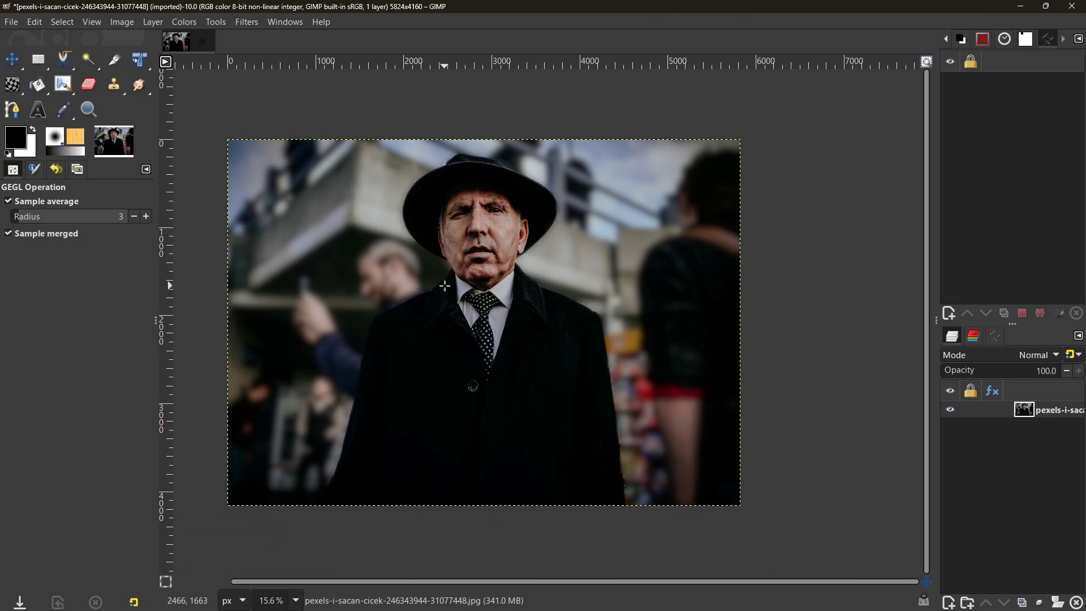
scroll(695, 330, up, 1)
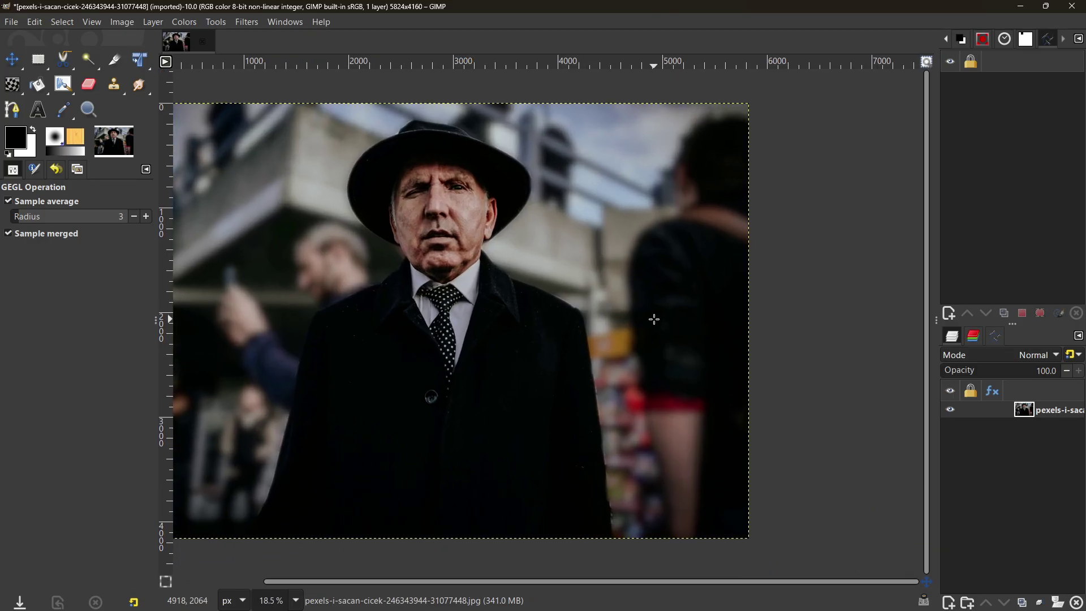
scroll(654, 320, left, 1)
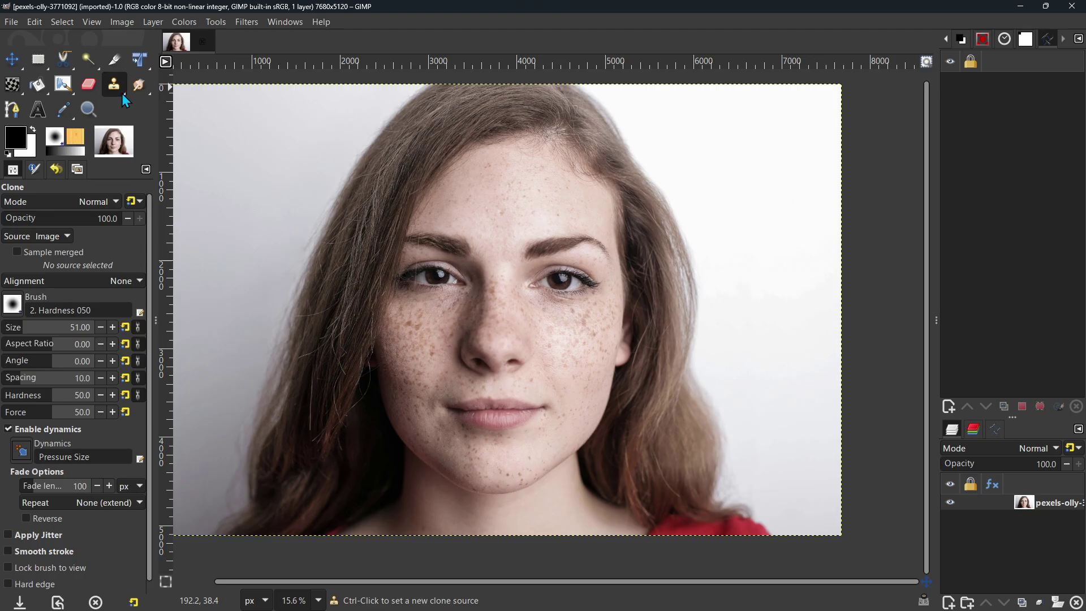
- Select the Clone tool and sample clear forehead skin as the clone source
click(121, 94)
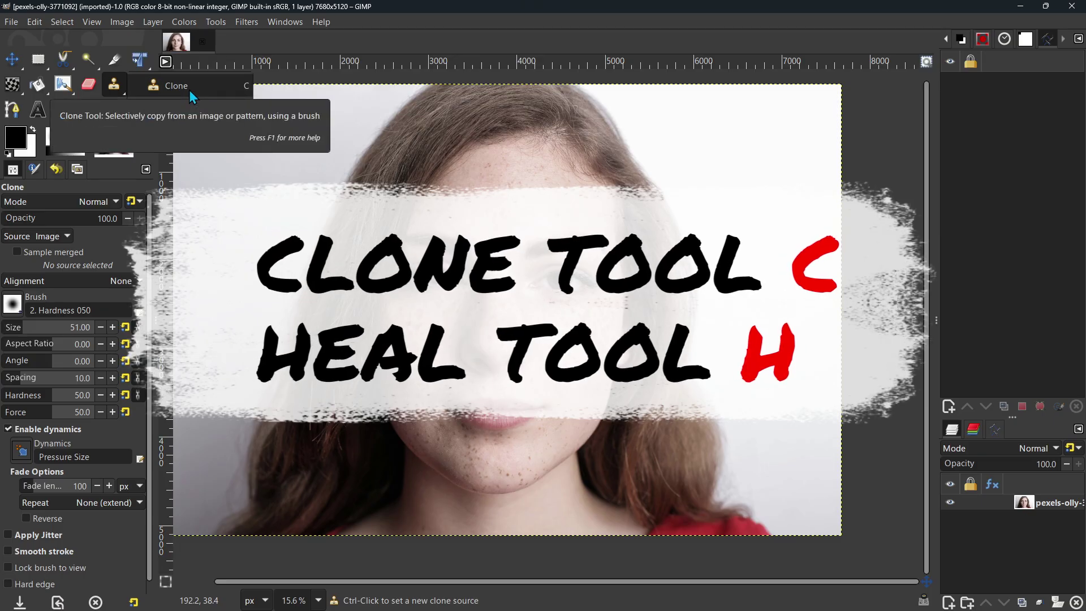
scroll(752, 272, up, 4)
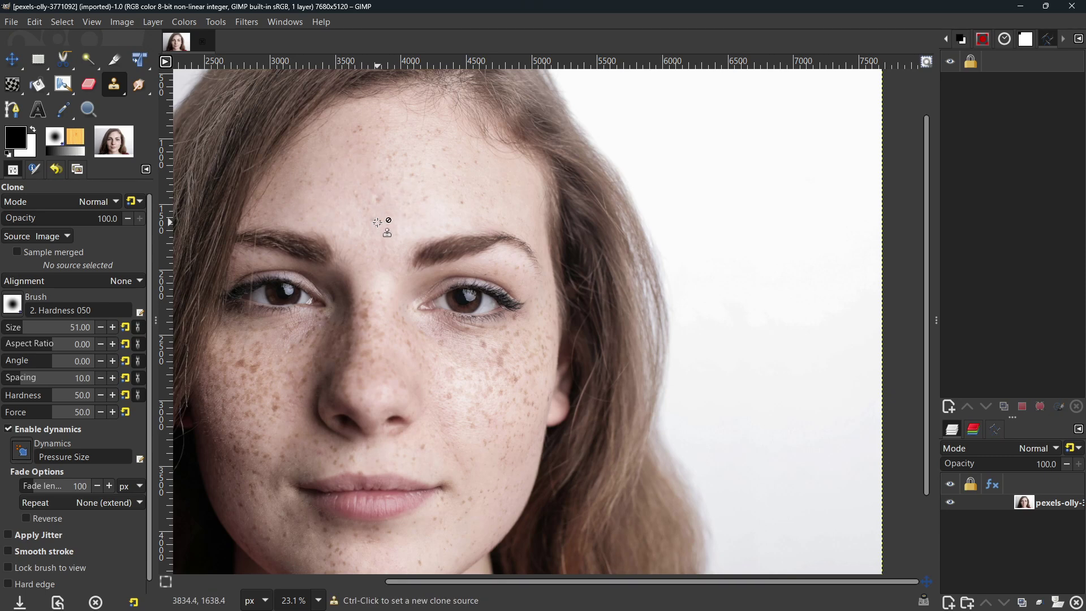
ctrl+click(387, 205)
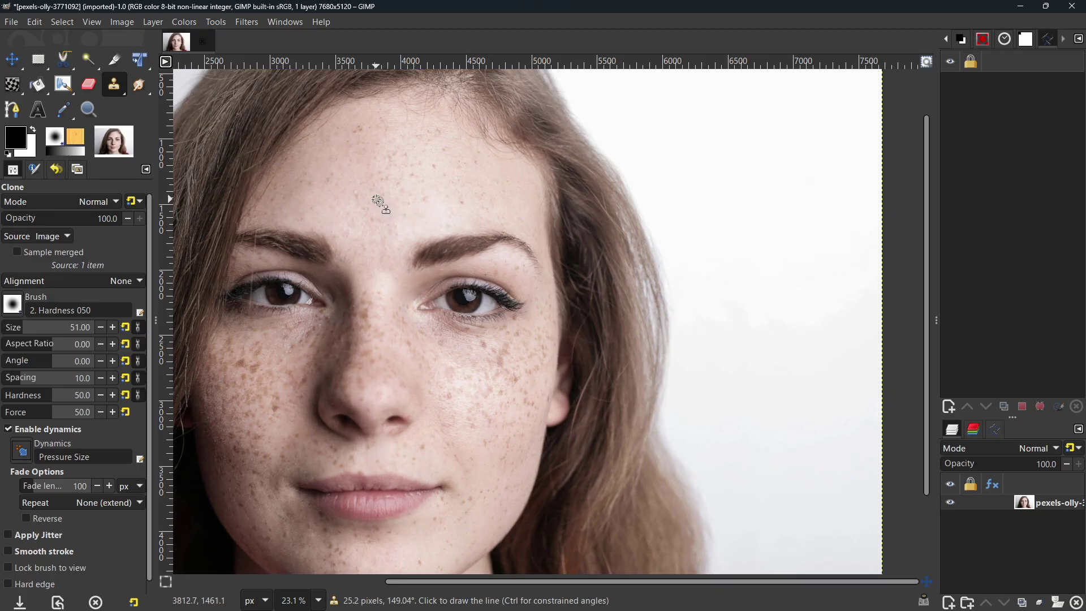
scroll(370, 235, down, 2)
scroll(370, 236, up, 2)
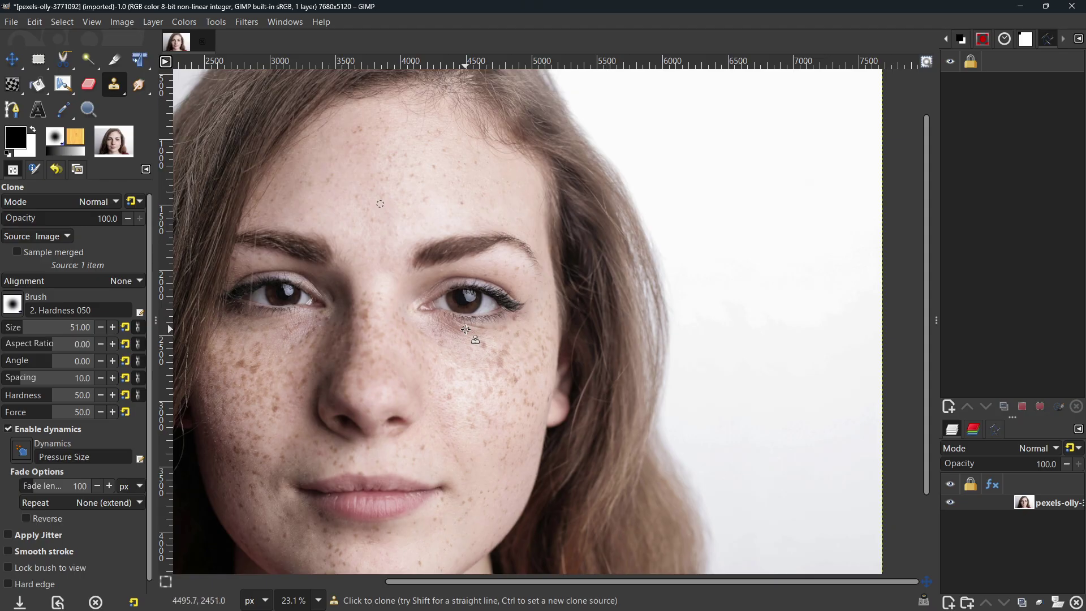
- Resample skin beneath the eye and clone it over a freckle under the left eye
key(ctrl)
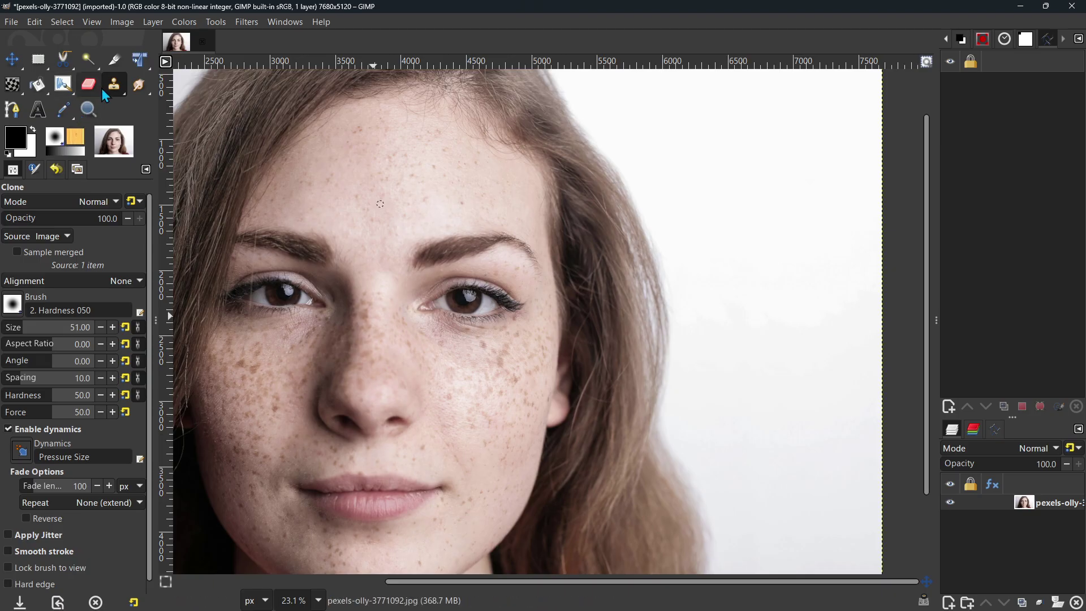
click(477, 331)
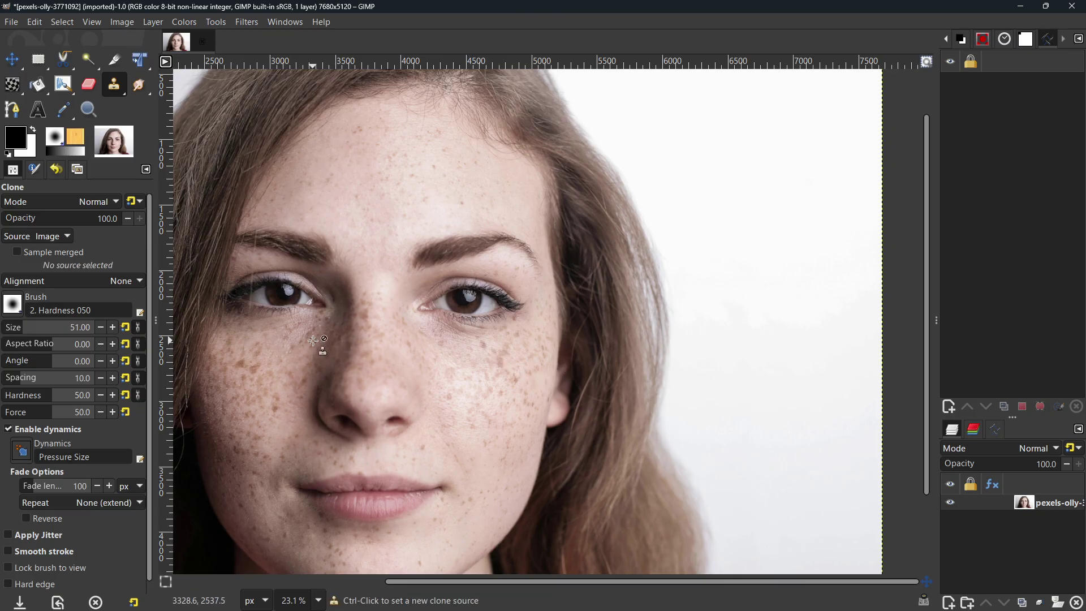
click(298, 318)
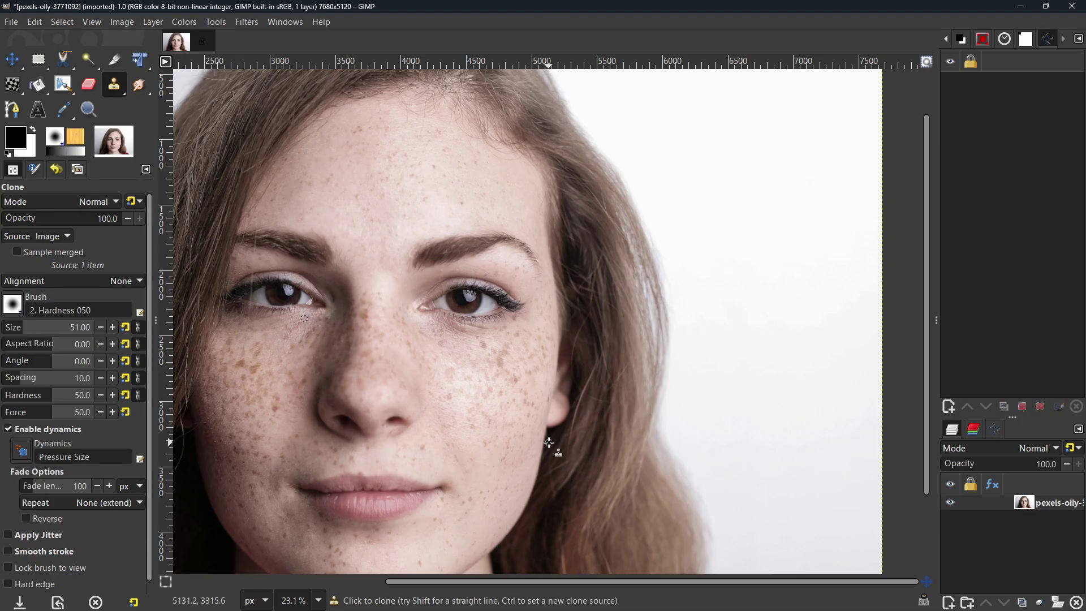
scroll(580, 448, down, 2)
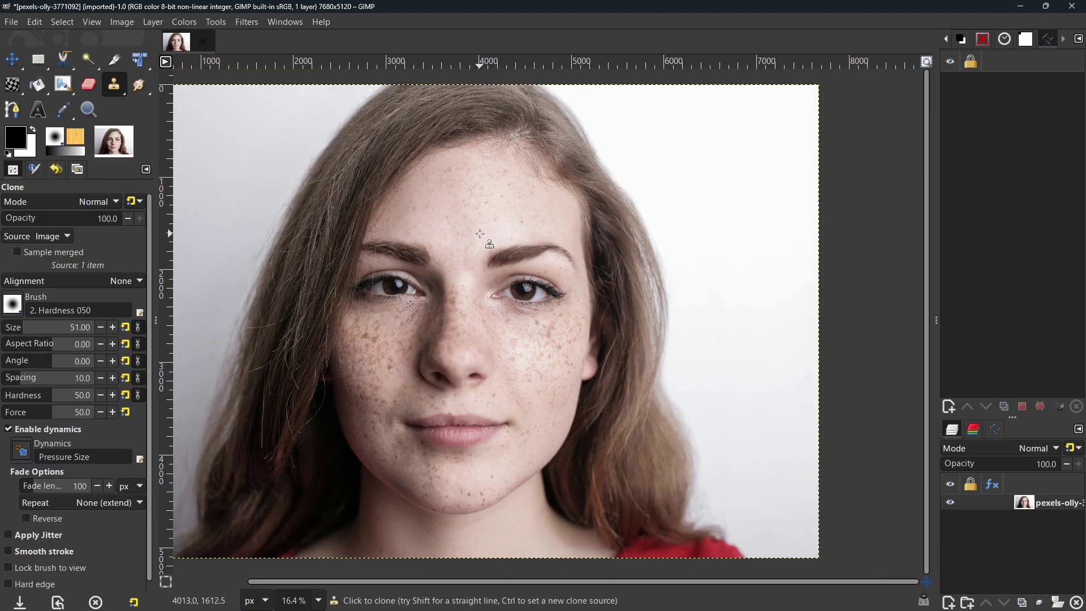
key(h)
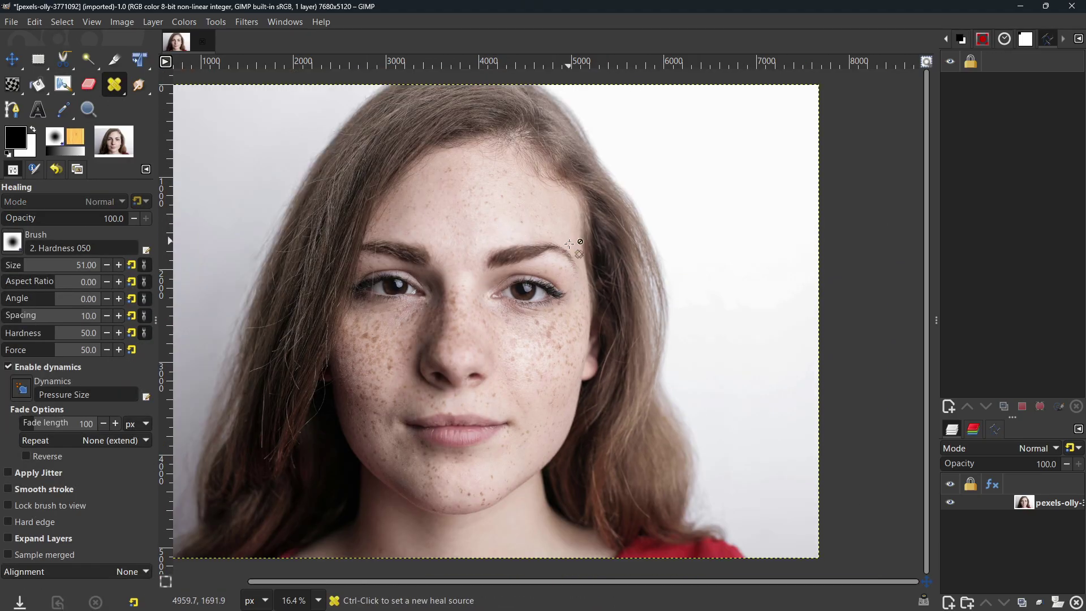
- Set heal sources on clean cheek skin and under the right-hand eye
scroll(570, 331, up, 2)
scroll(569, 330, up, 4)
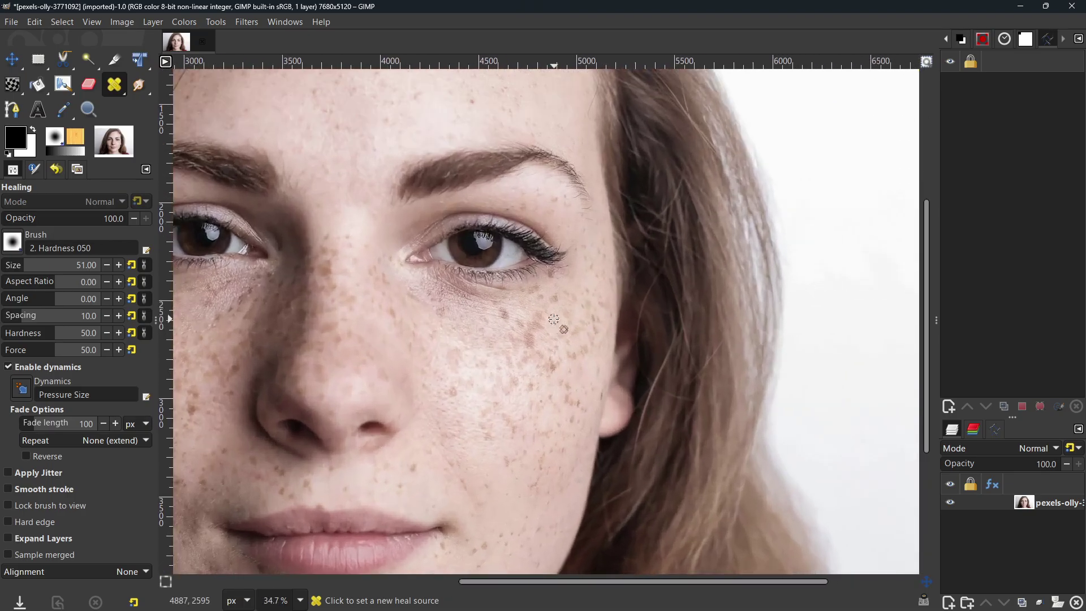
ctrl+click(417, 449)
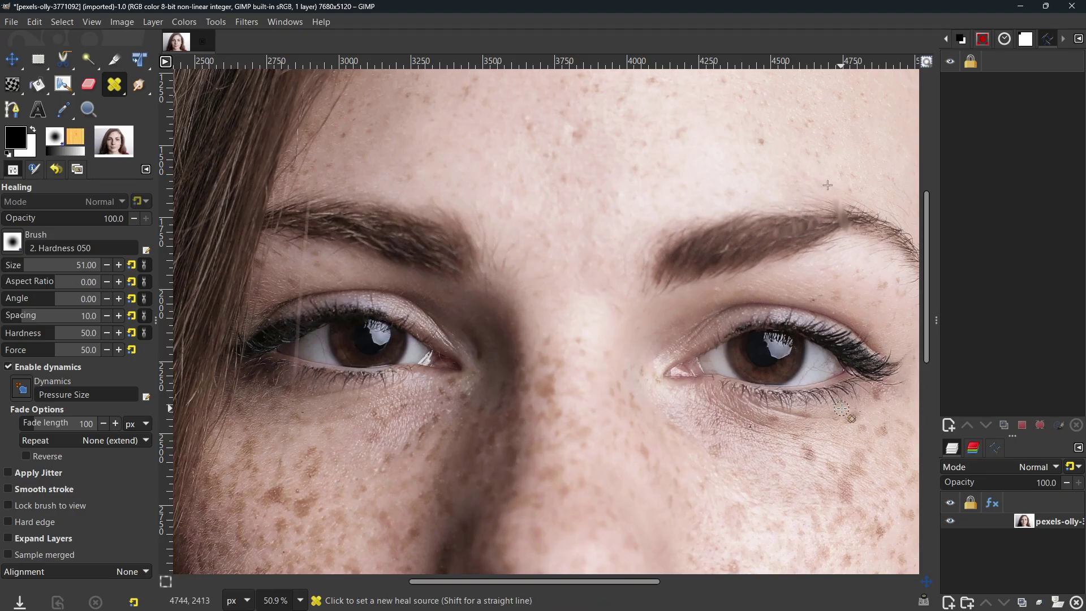
ctrl+click(872, 416)
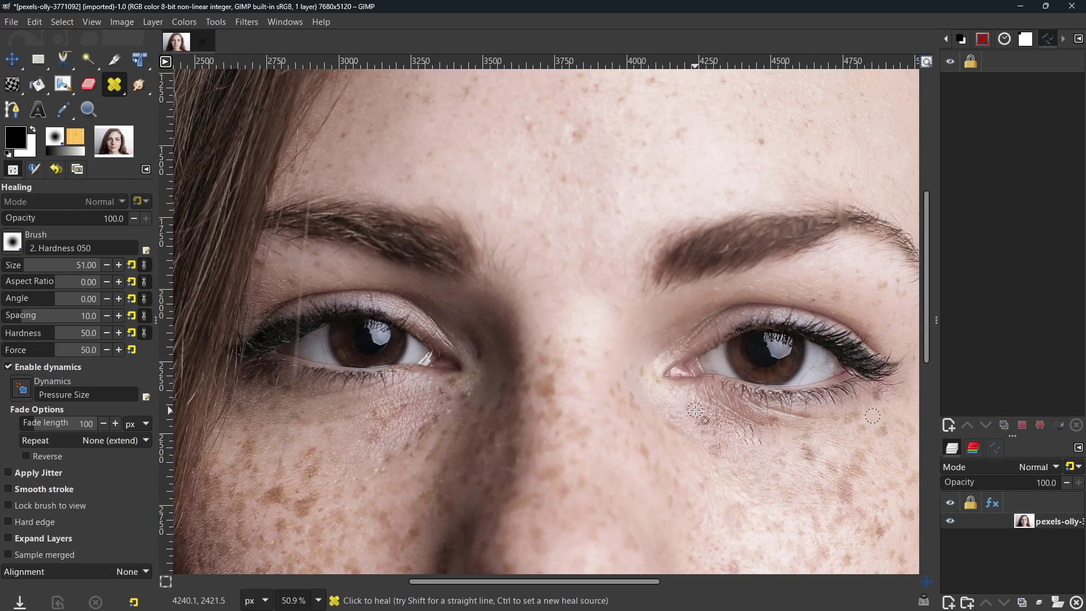
key(ctrl)
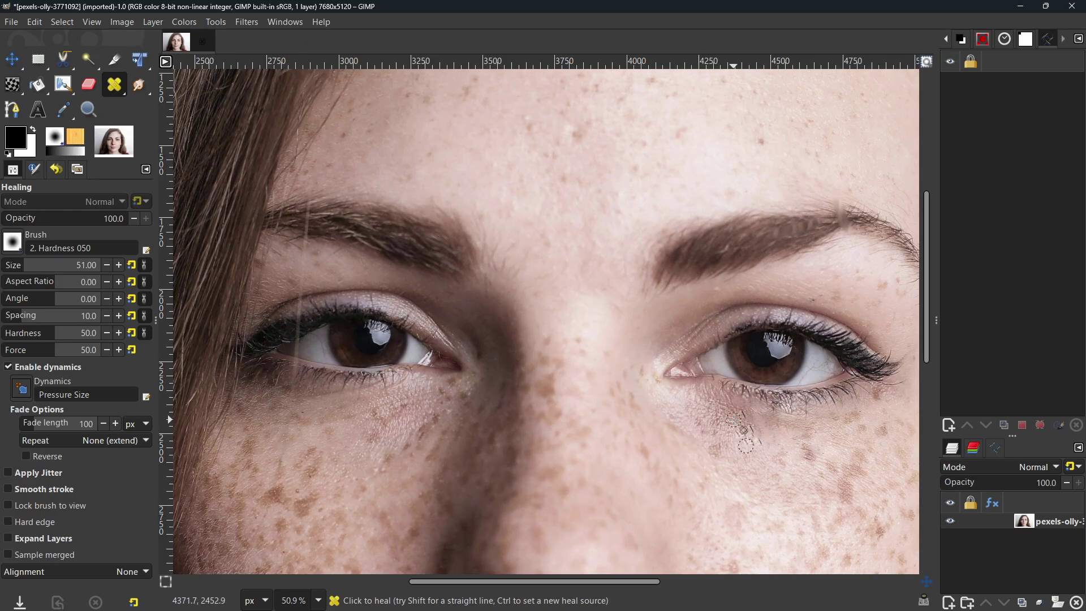
- Sample clean skin under the left-hand eye and move the heal source onto the cheek
ctrl+click(365, 409)
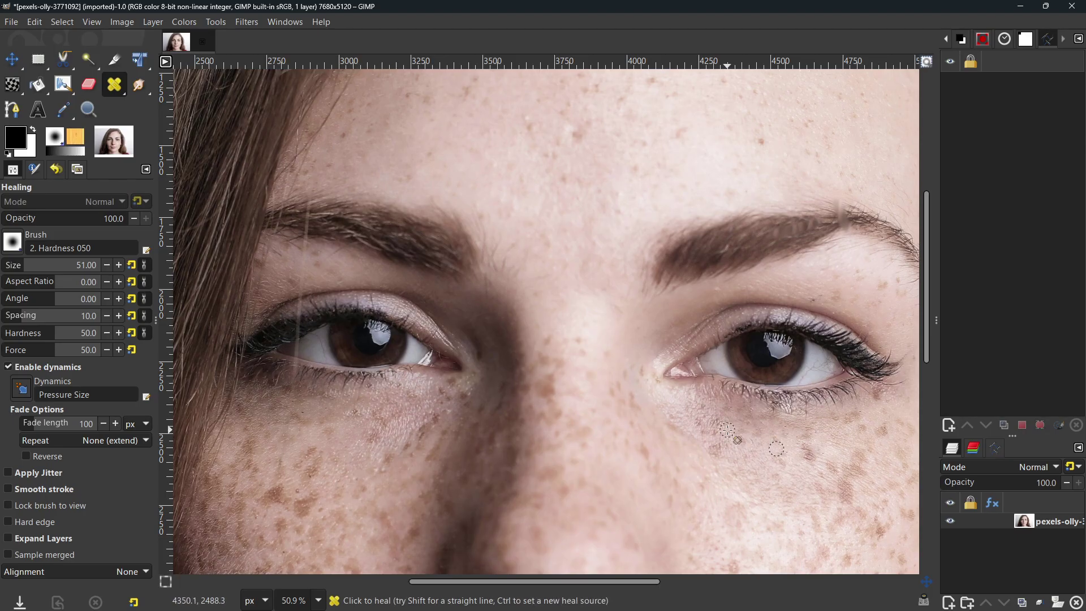
ctrl+click(778, 452)
scroll(778, 452, down, 3)
scroll(714, 473, down, 2)
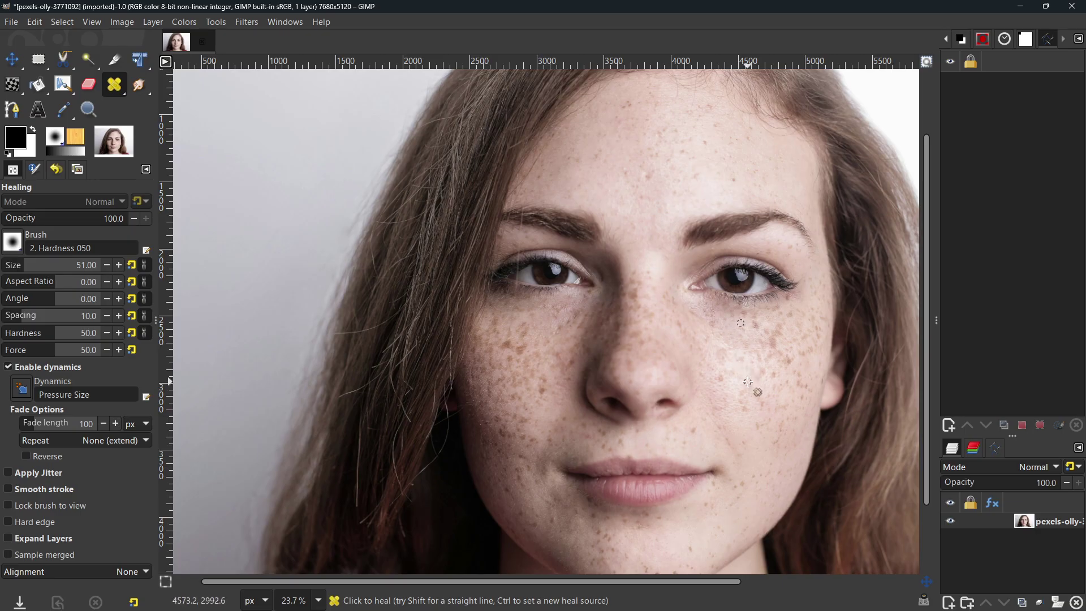
key(ctrl)
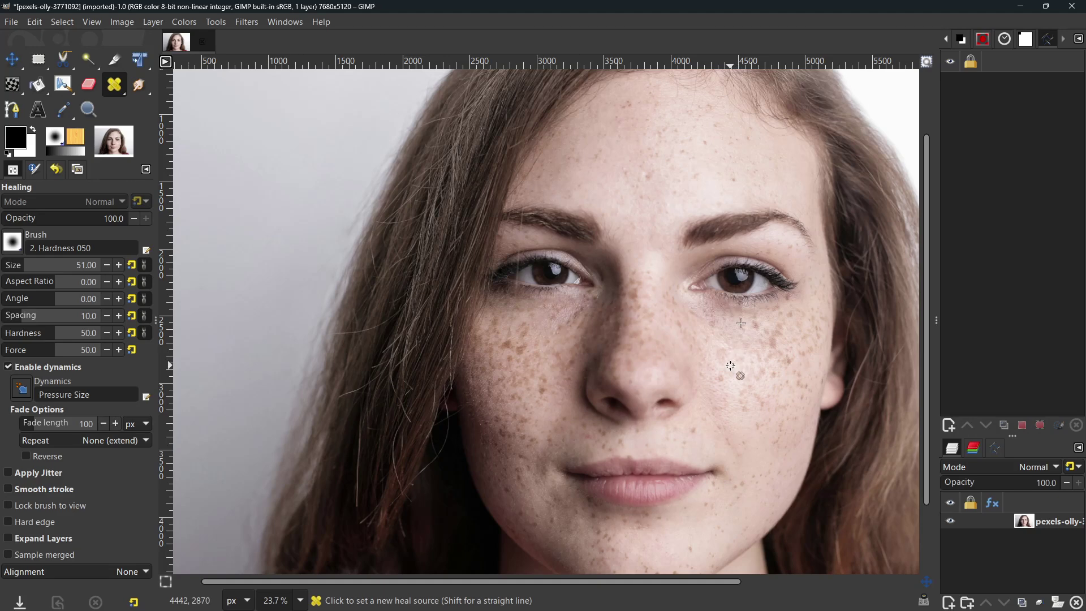
scroll(730, 365, up, 1)
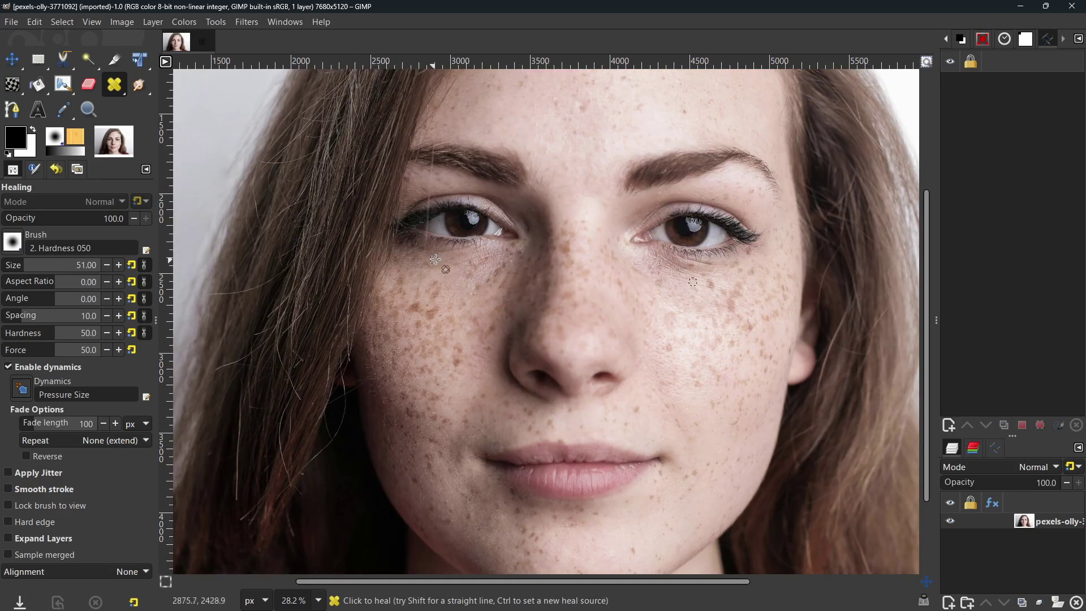
- Heal freckles on the cheek, undoing one bad dab along the way
key(ctrl)
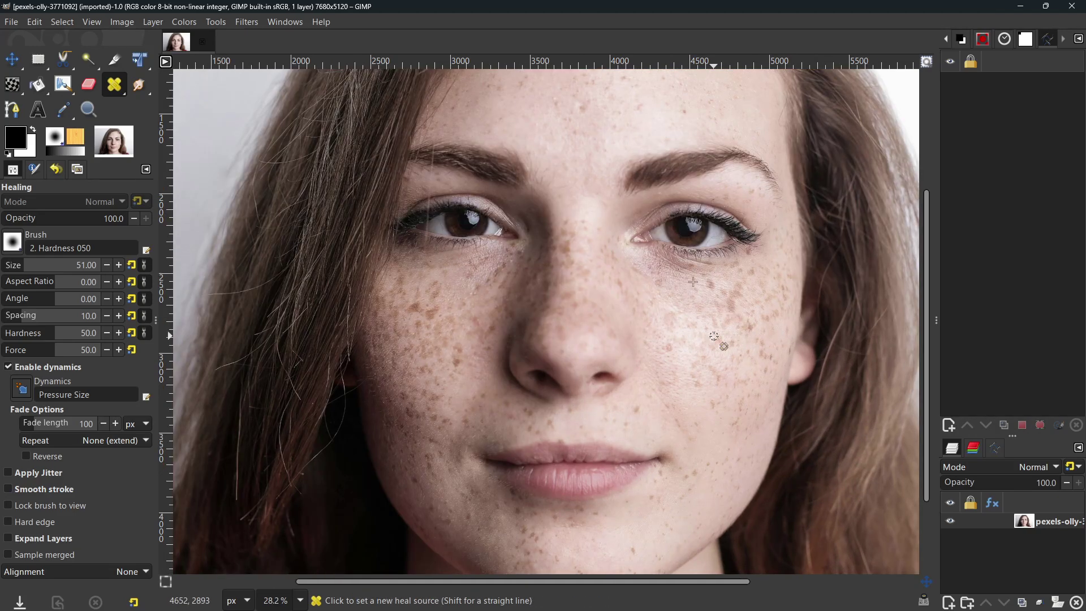
click(714, 336)
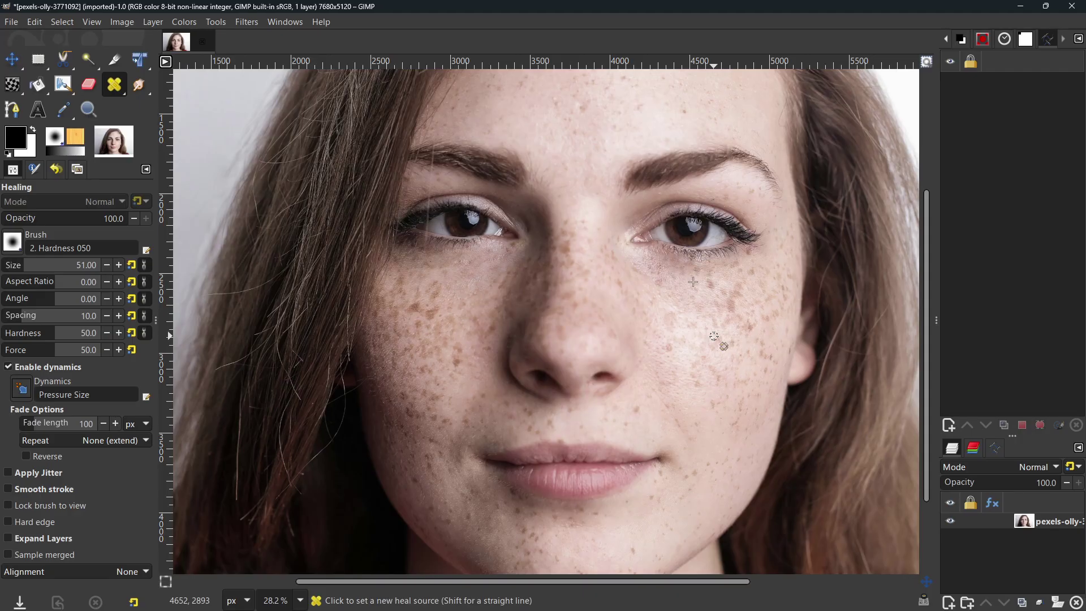
key(ctrl+z)
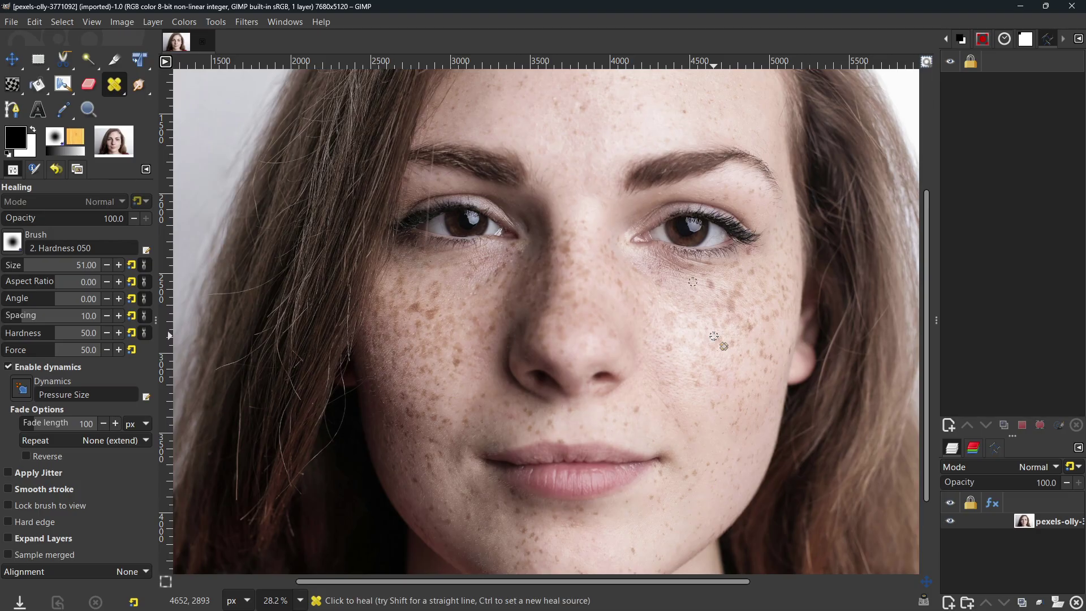
scroll(714, 336, up, 2)
click(445, 392)
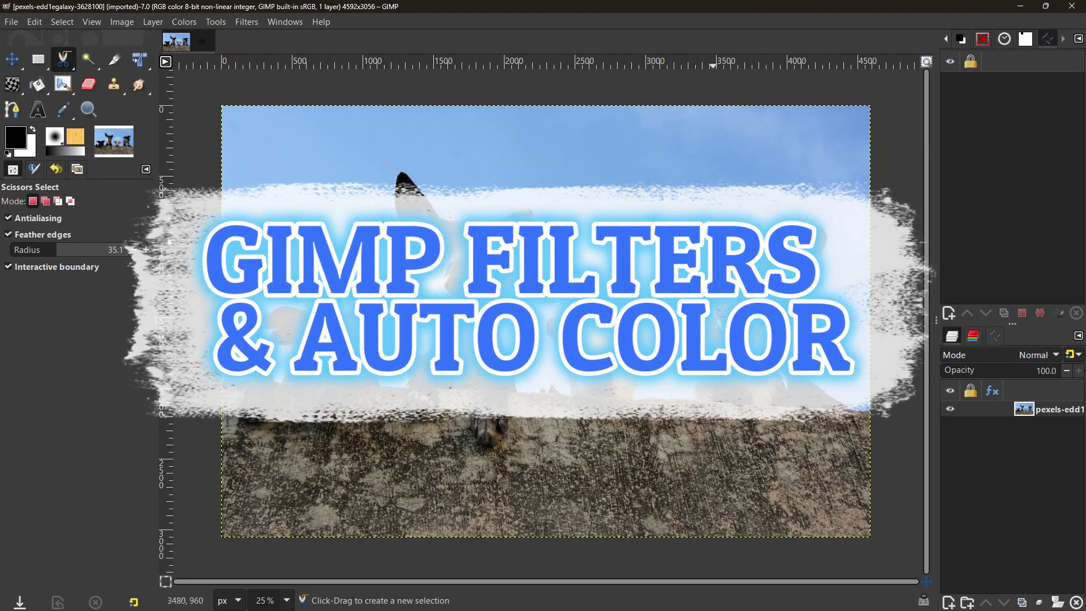
- Apply Decor > Old Photo with Defocus, Sepia and Work on copy to make a sepia copy
click(247, 21)
mouse_move(273, 93)
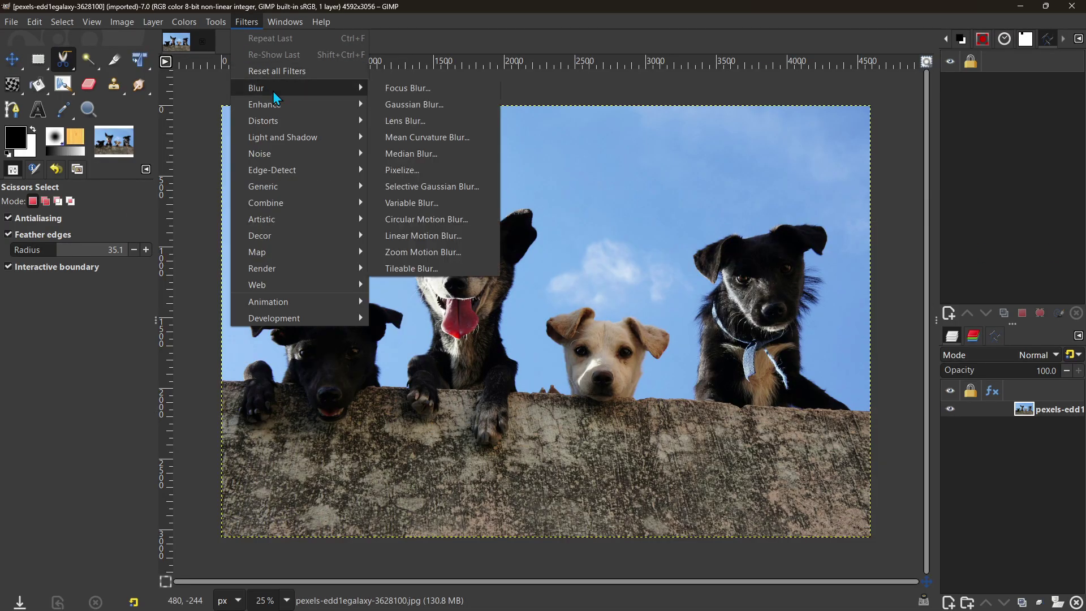
mouse_move(299, 107)
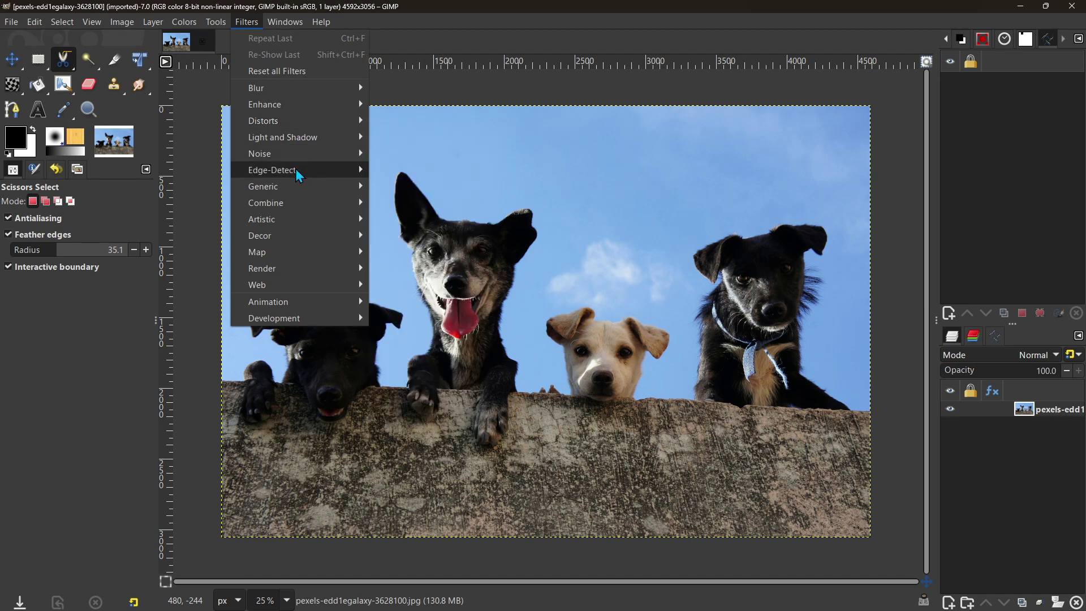
mouse_move(298, 173)
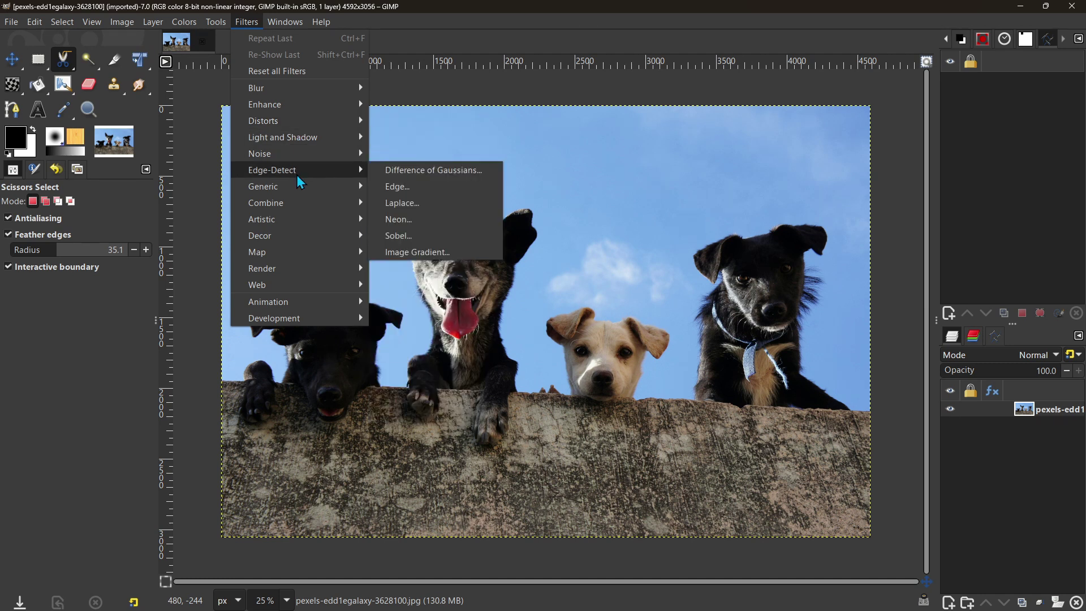
mouse_move(300, 202)
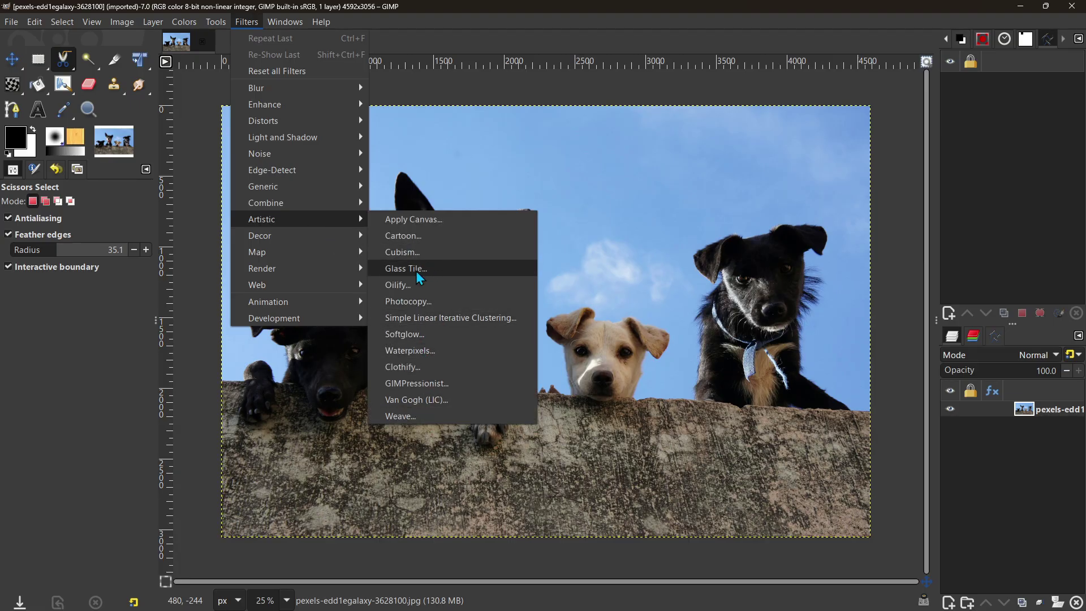
mouse_move(266, 235)
click(412, 301)
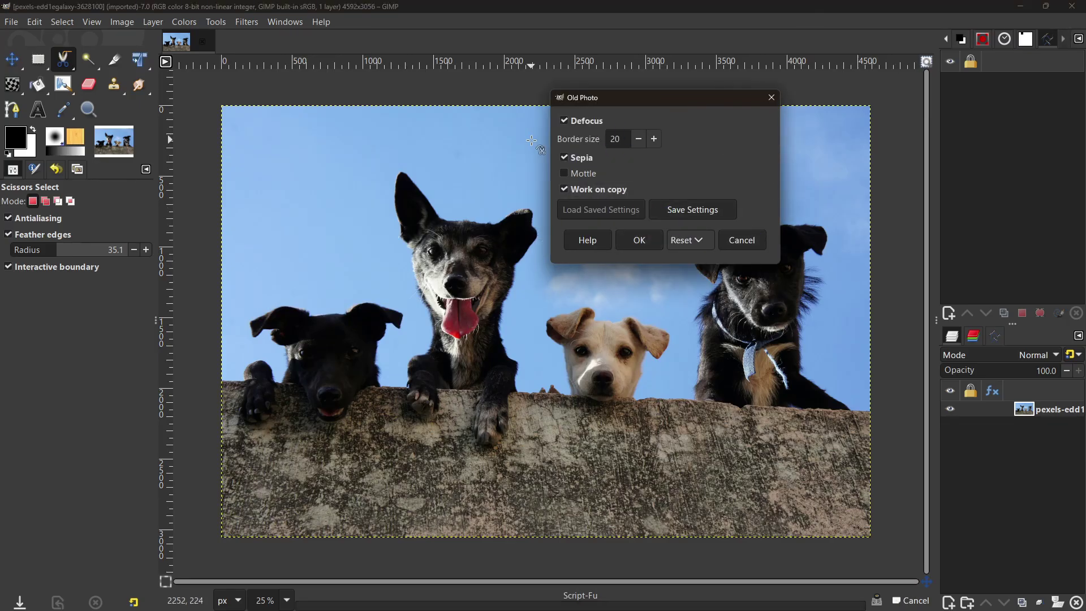
click(639, 240)
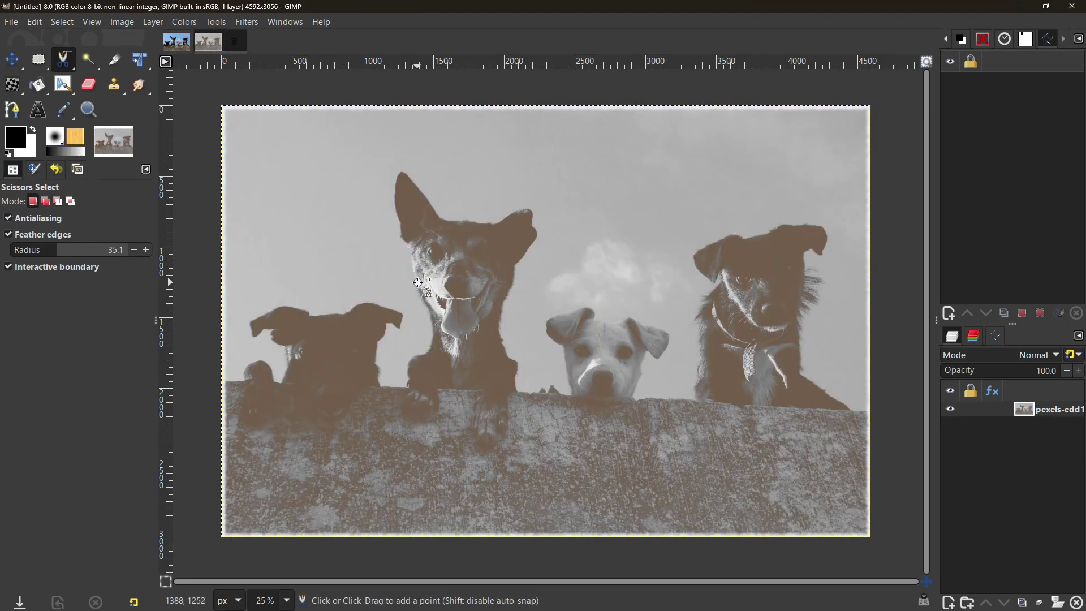
- Switch back to the original colour dogs photo
click(246, 21)
mouse_move(338, 275)
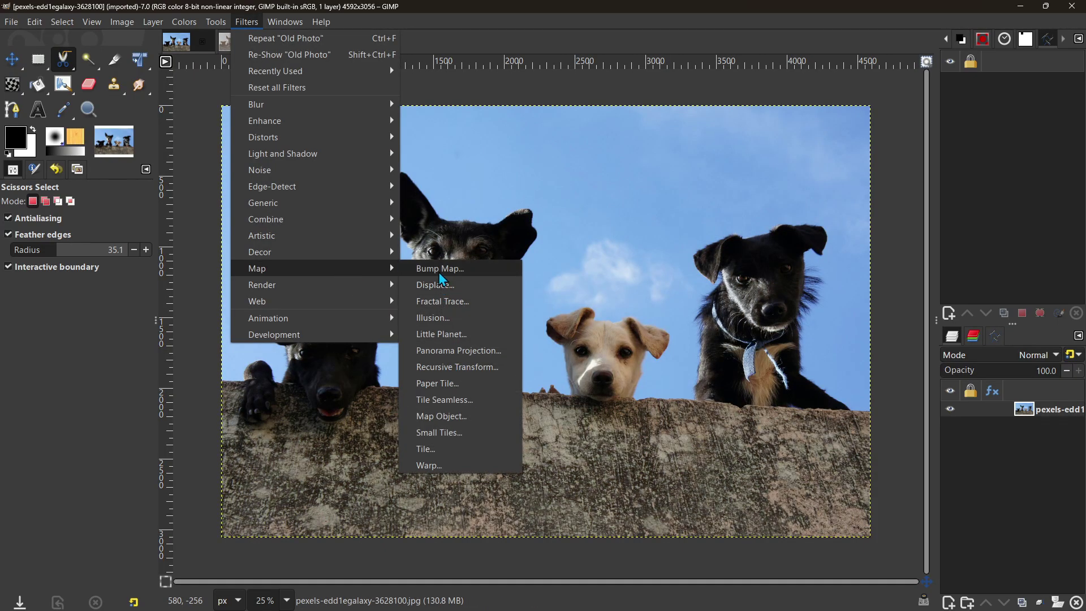
mouse_move(308, 302)
click(246, 23)
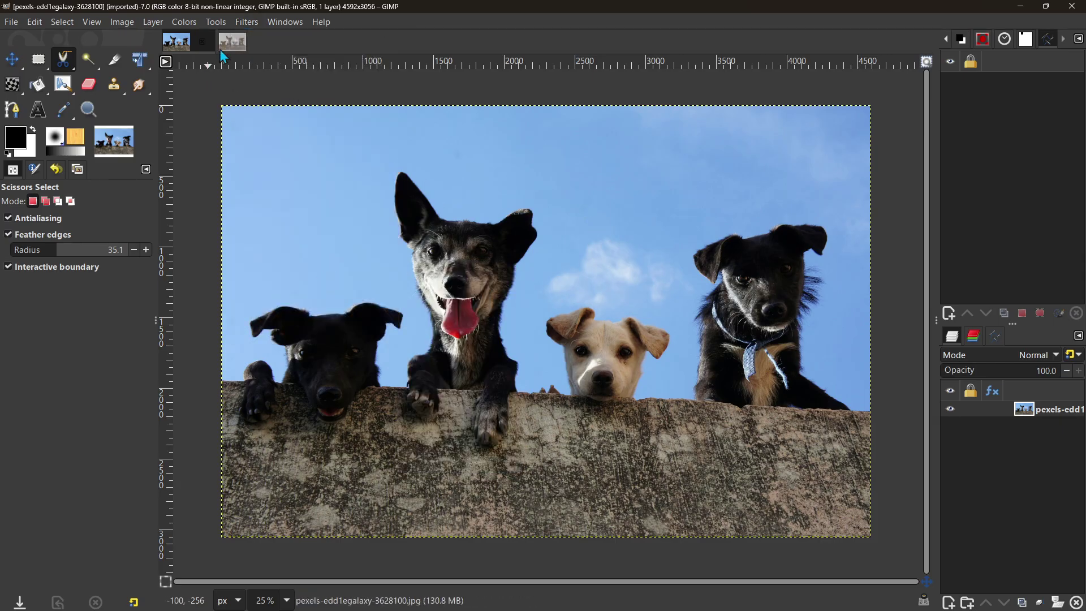
- Apply Artistic > Cartoon with mask radius 17.774 and percent black 0.535, then undo it
click(247, 26)
mouse_move(286, 139)
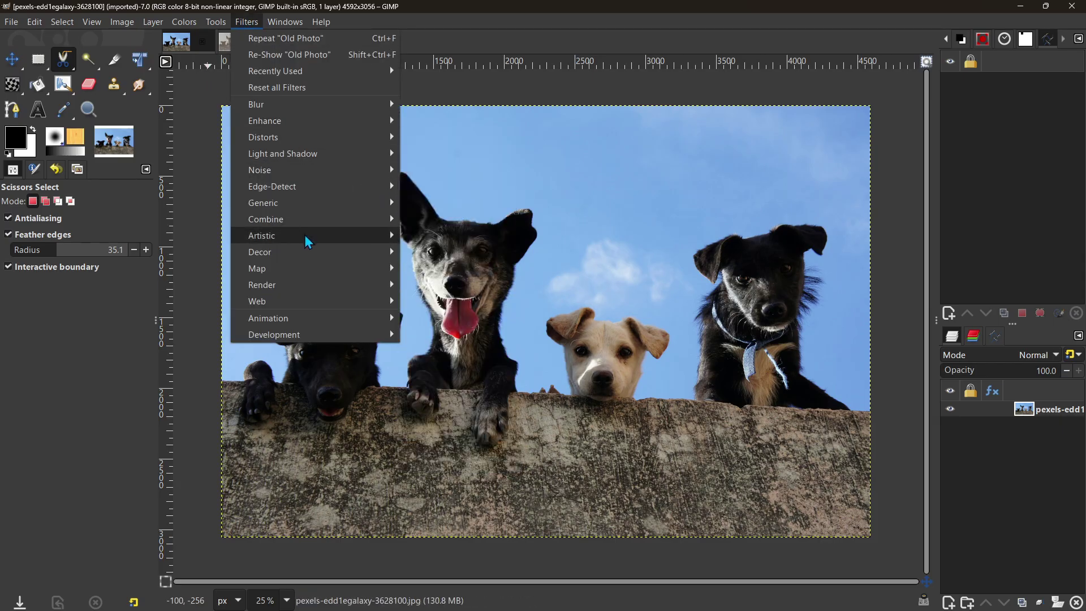
mouse_move(335, 236)
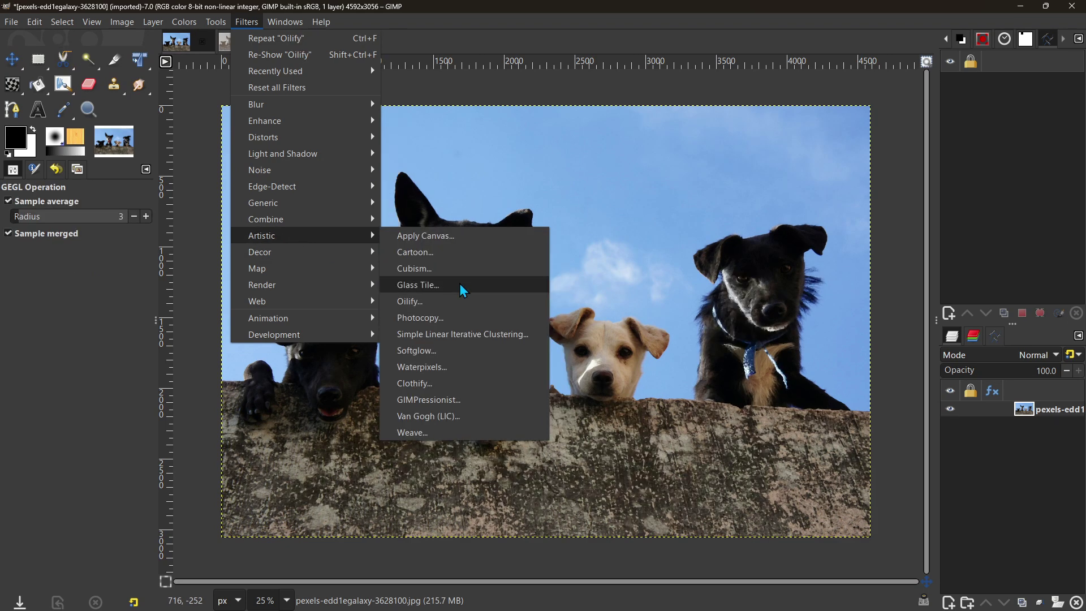
click(459, 252)
click(867, 155)
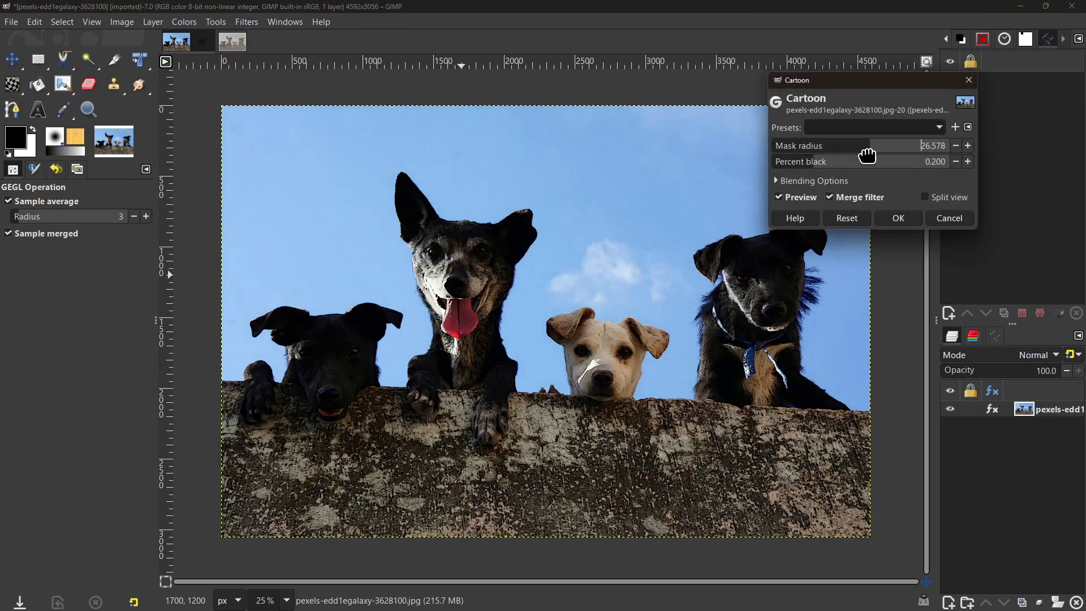
click(869, 160)
click(840, 147)
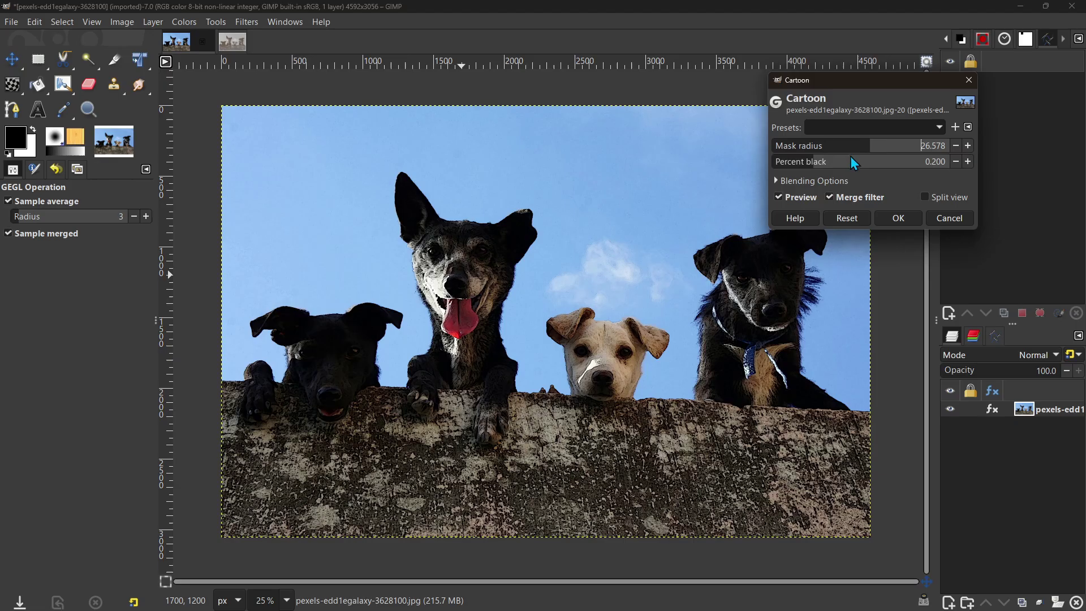
click(899, 220)
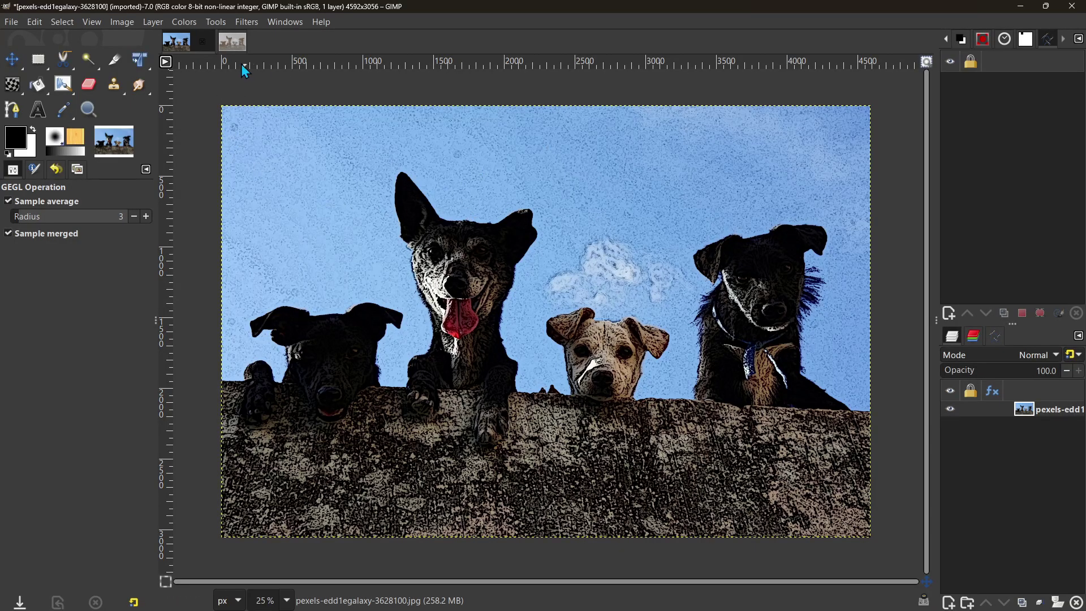
key(ctrl+z)
click(184, 22)
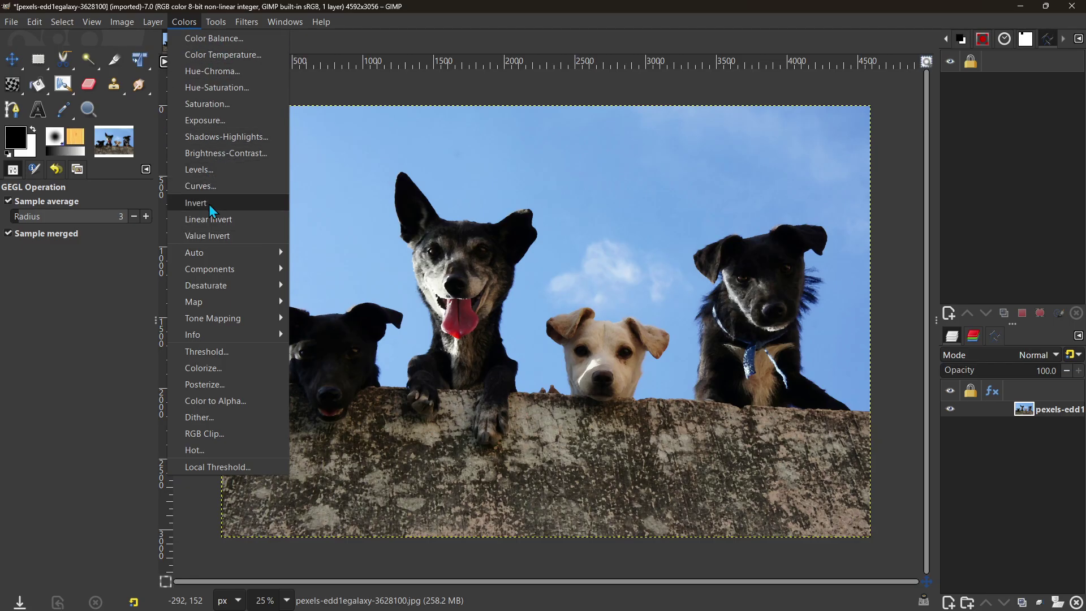
- Try Colors > Auto > Equalize, undo it, and apply Auto Color Enhance instead
mouse_move(243, 257)
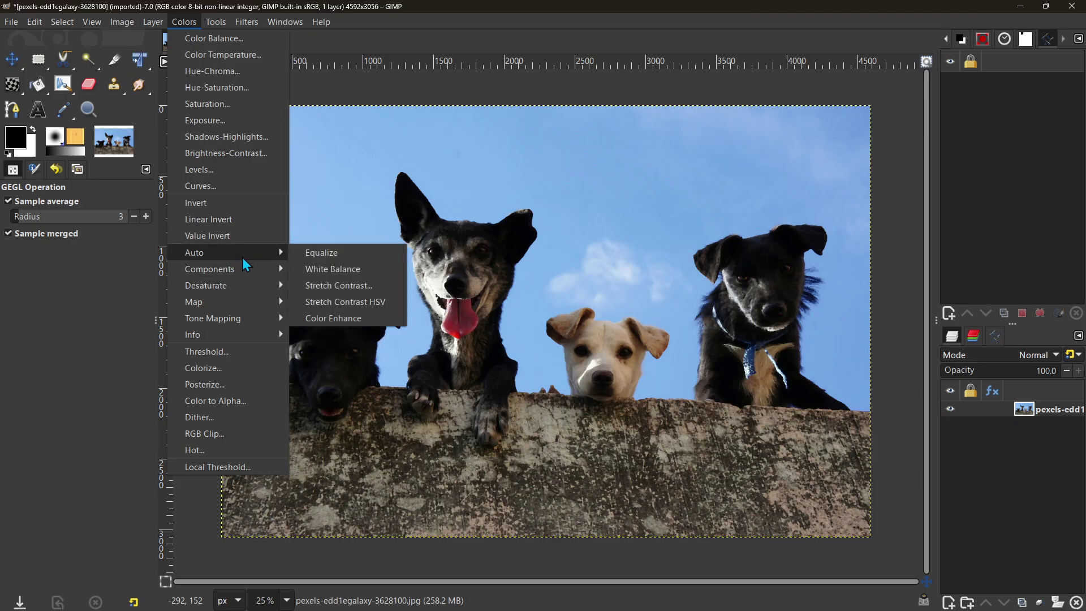
click(362, 255)
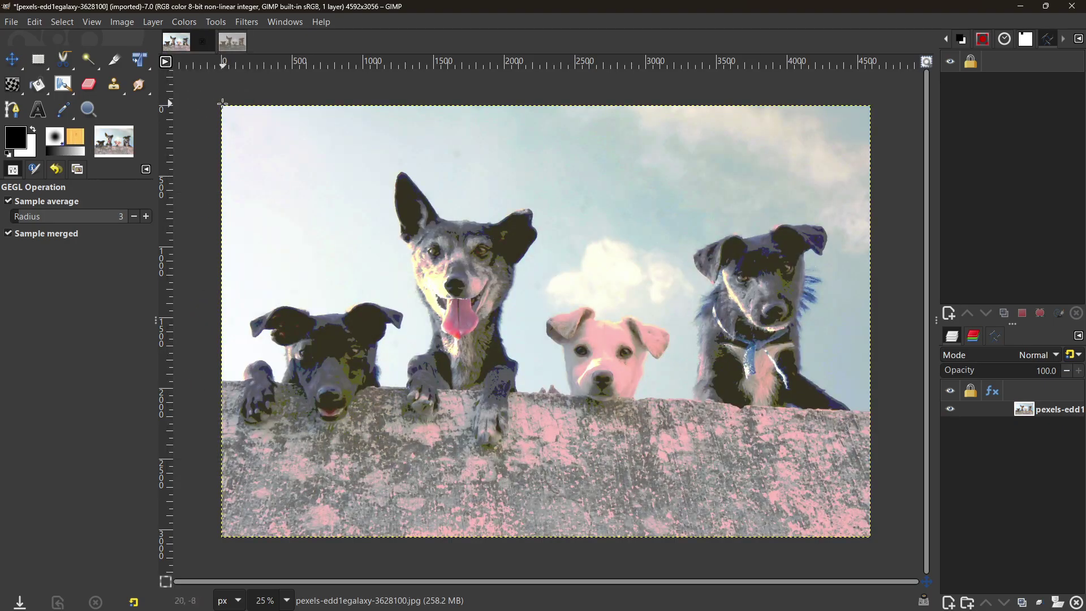
key(ctrl+z)
click(183, 22)
mouse_move(194, 252)
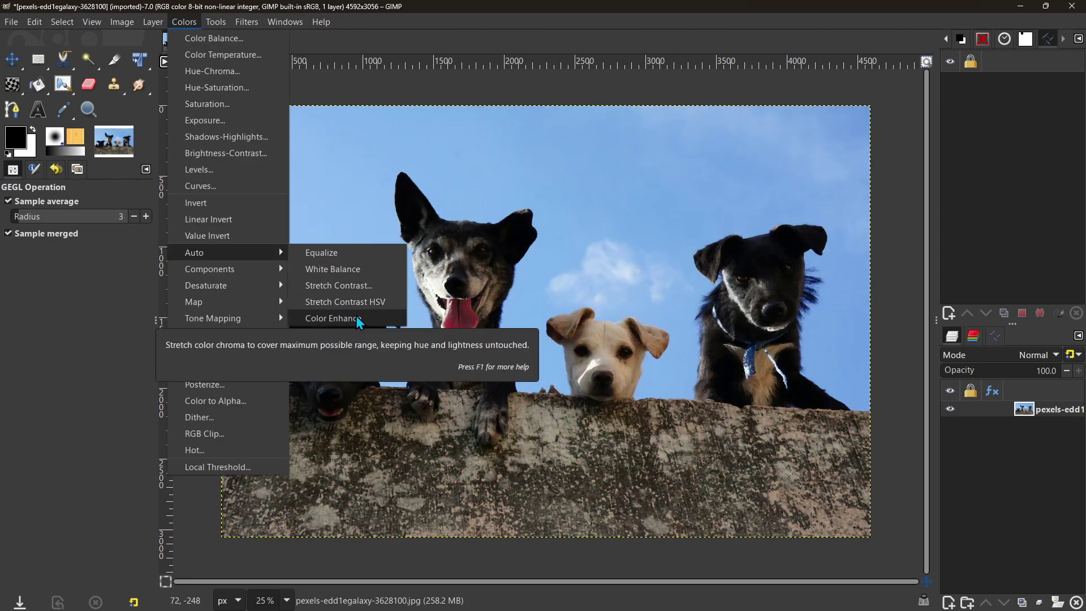
click(357, 320)
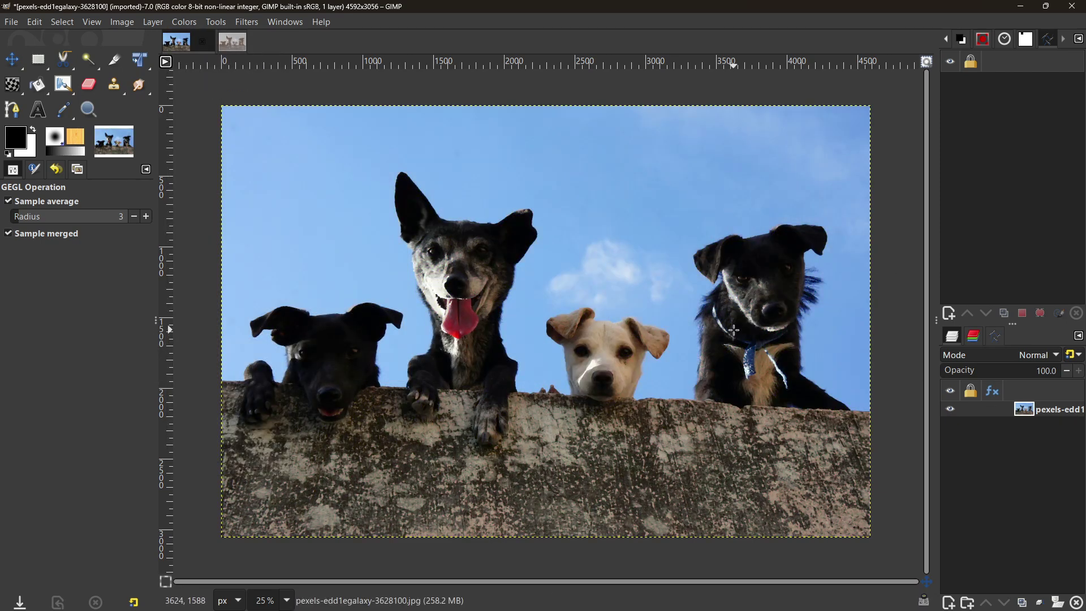
- Reopen Cartoon at mask radius 7 and percent black 0.2 in split view against the original
key(shift+ctrl+f)
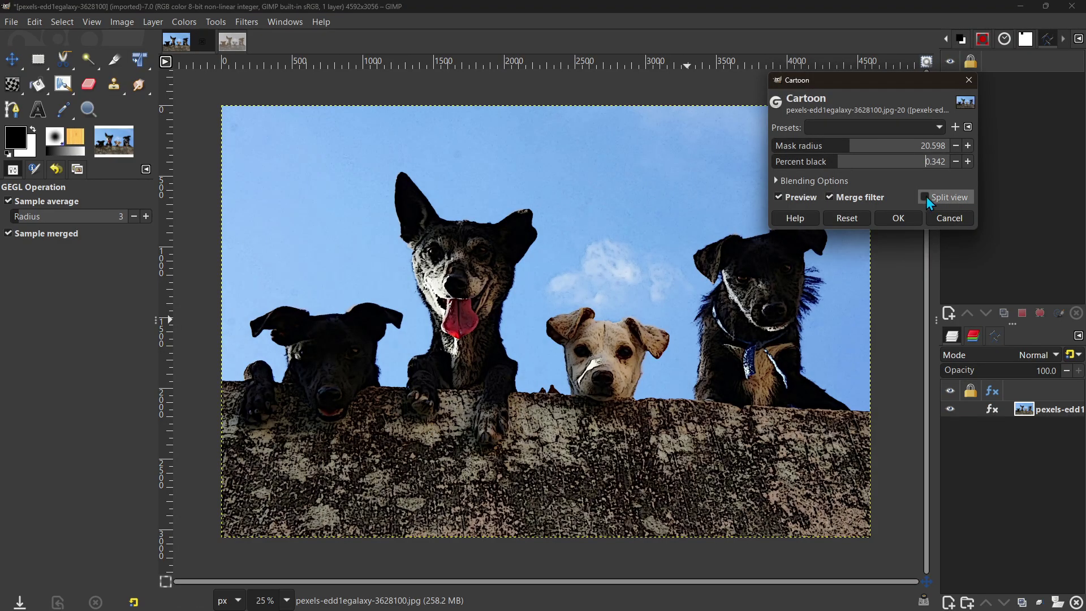
click(925, 197)
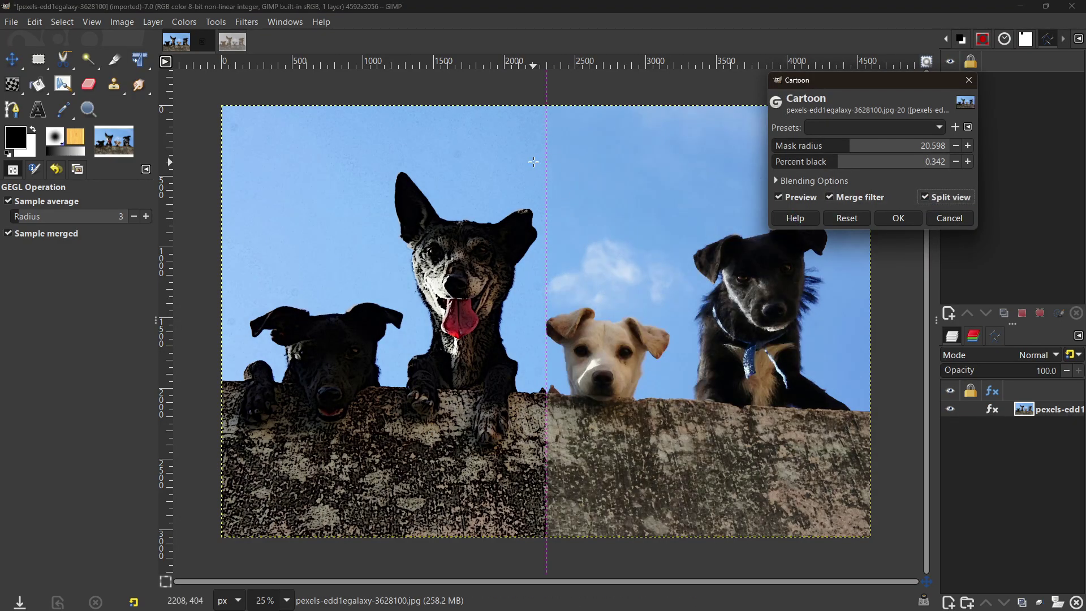
drag(546, 160, 571, 193)
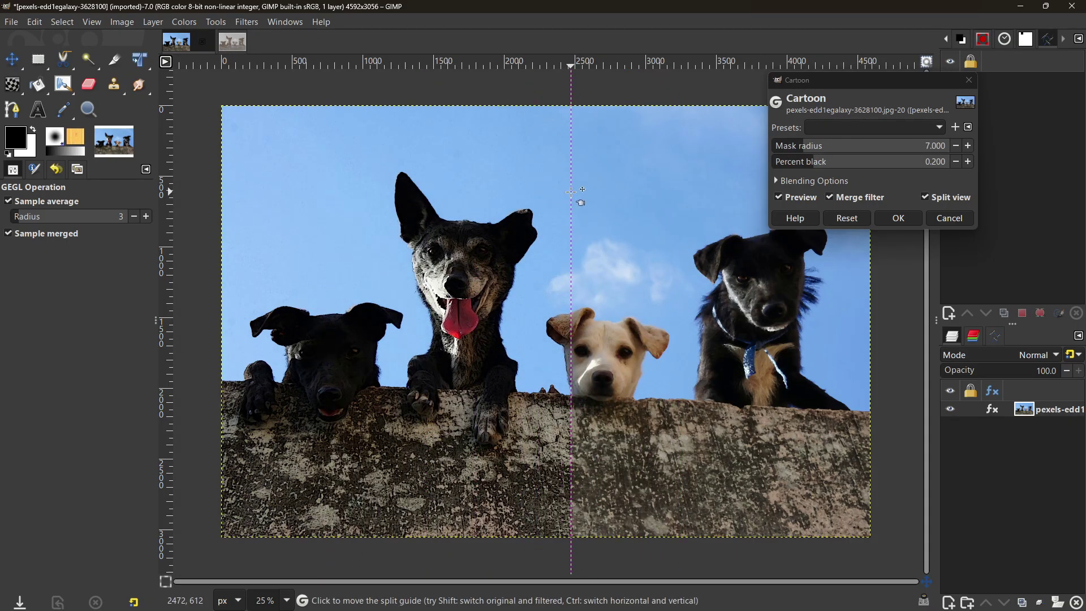
click(185, 23)
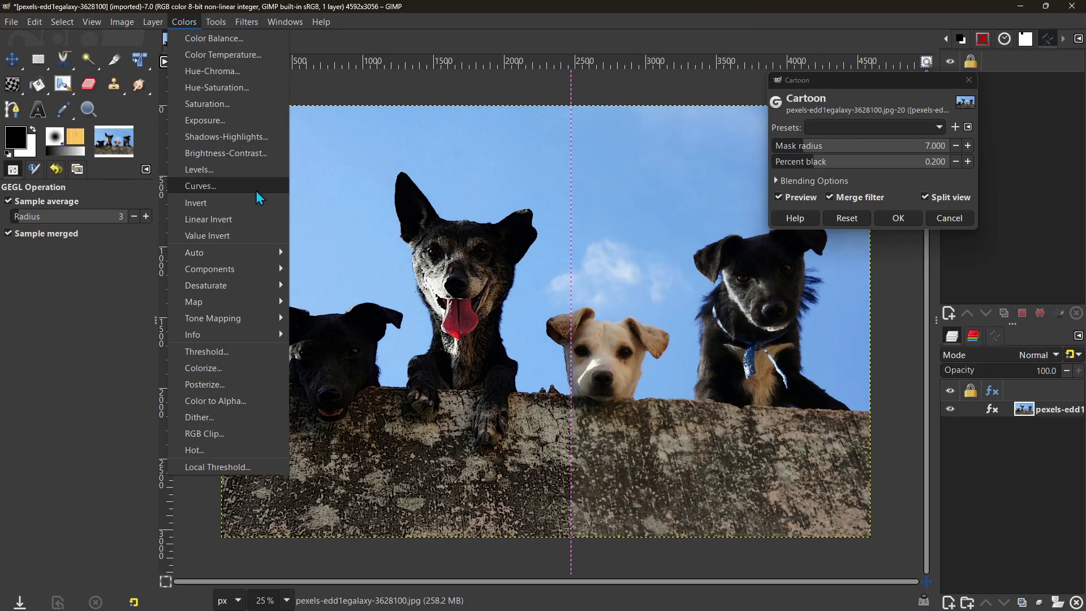
mouse_move(235, 259)
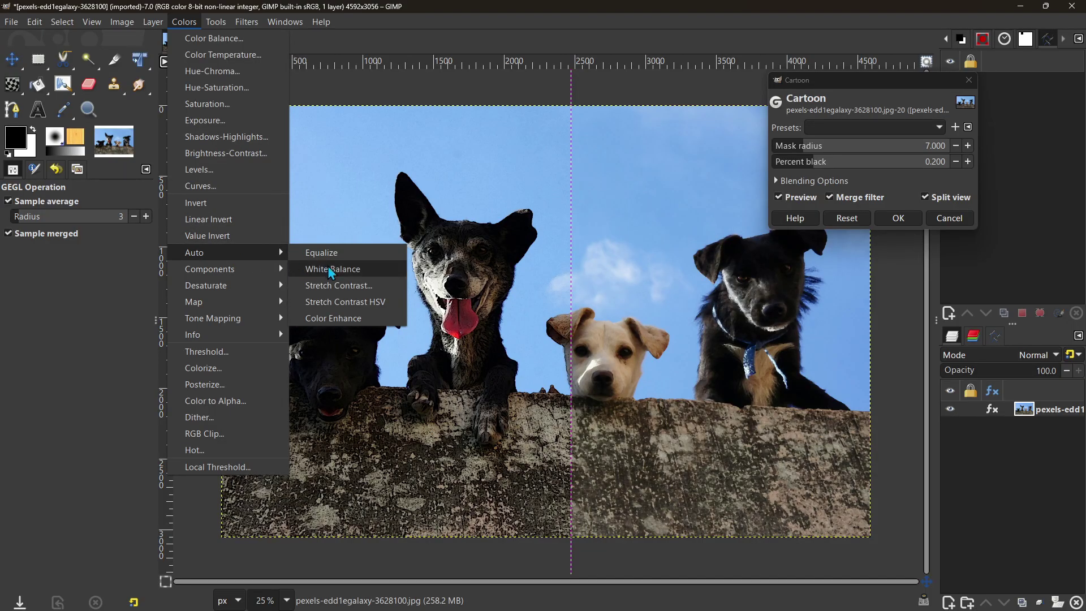